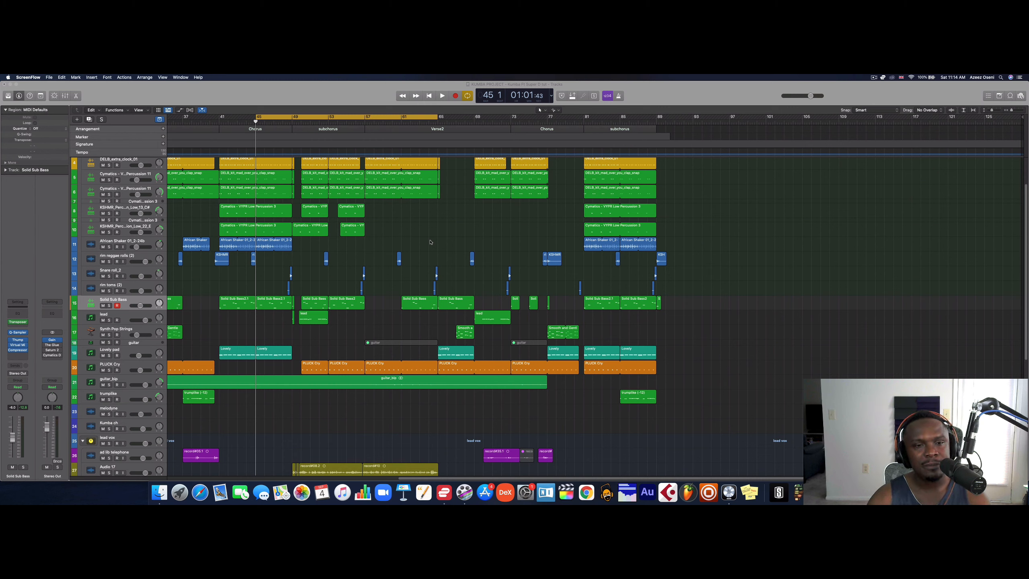
# Play back the cycled section of the song from bar 45 to hear the current mix.
pyautogui.click(362, 241)
pyautogui.press('space')
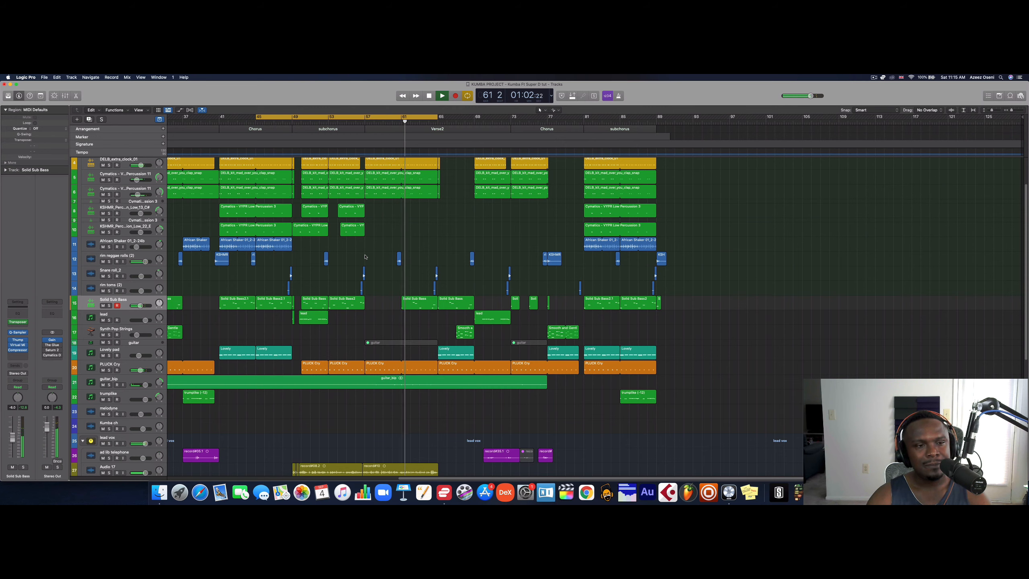
pyautogui.press('space')
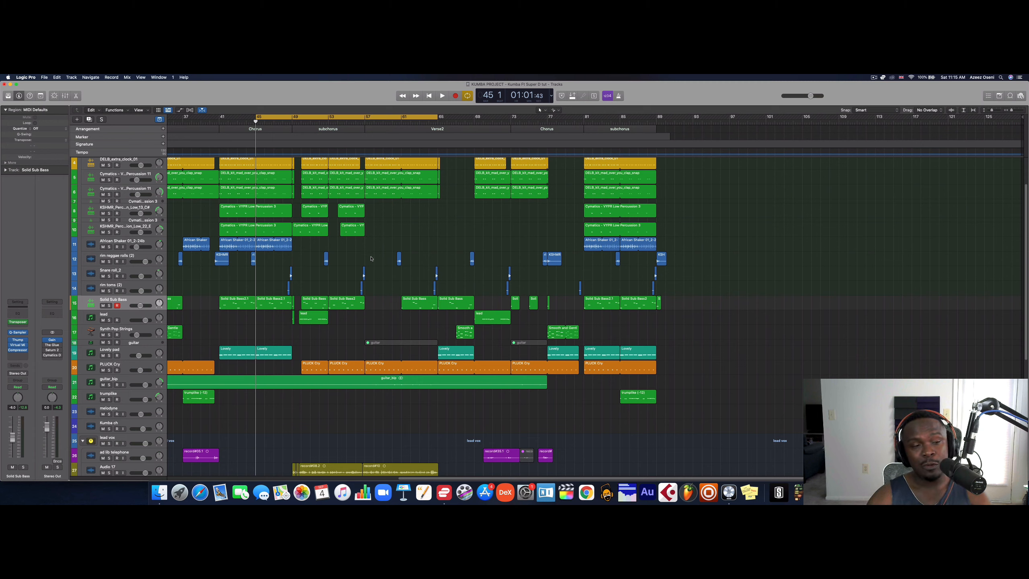
# Open The Glue compressor on the Stereo Out channel and examine its attack and ratio settings.
pyautogui.click(53, 345)
pyautogui.moveTo(343, 161); pyautogui.dragTo(499, 185)
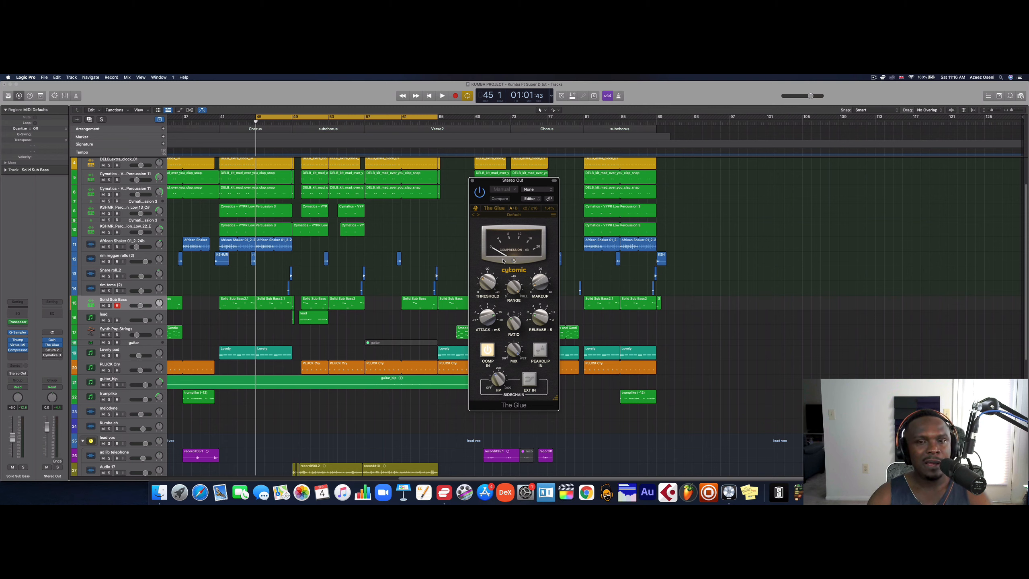
pyautogui.moveTo(525, 295)
pyautogui.moveTo(497, 315)
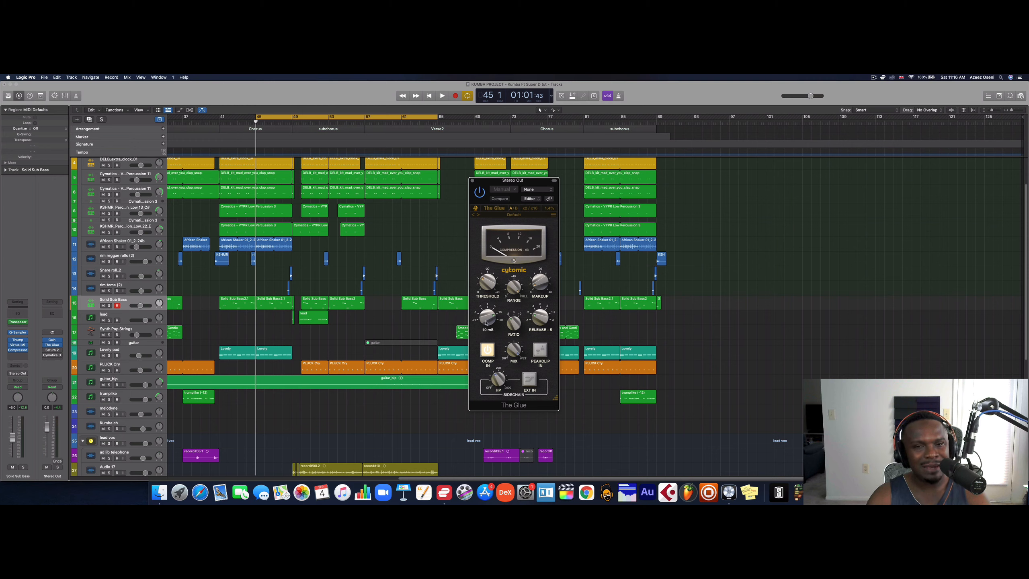
pyautogui.moveTo(517, 330)
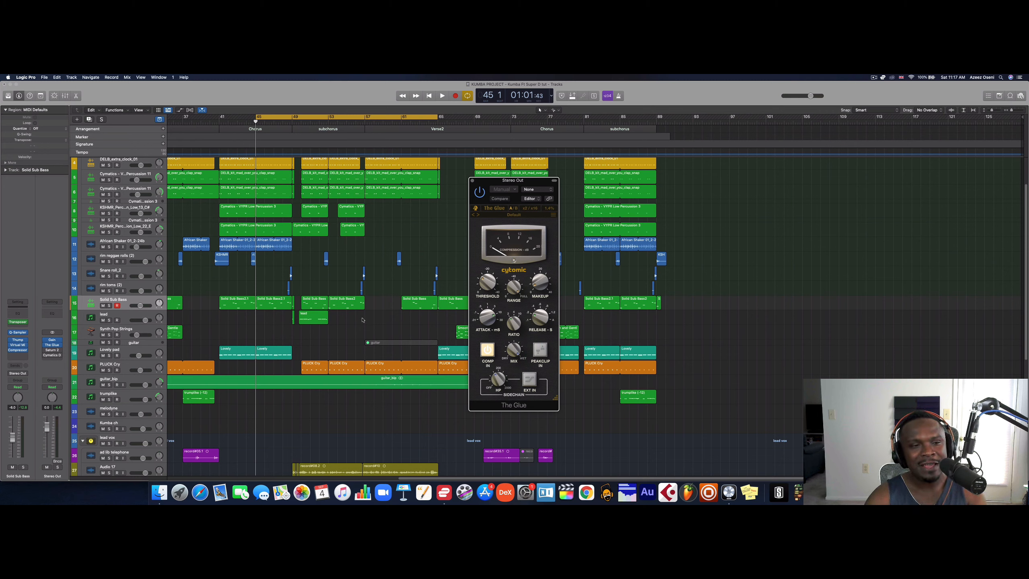
pyautogui.moveTo(50, 352)
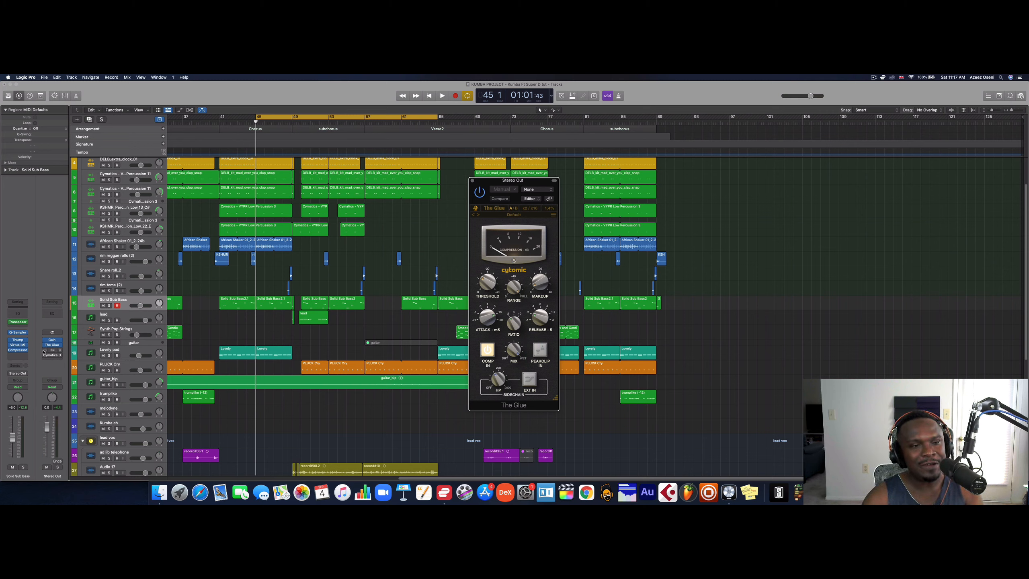
# Open Saturn 2 on the Stereo Out channel and examine its global mix setting.
pyautogui.click(52, 351)
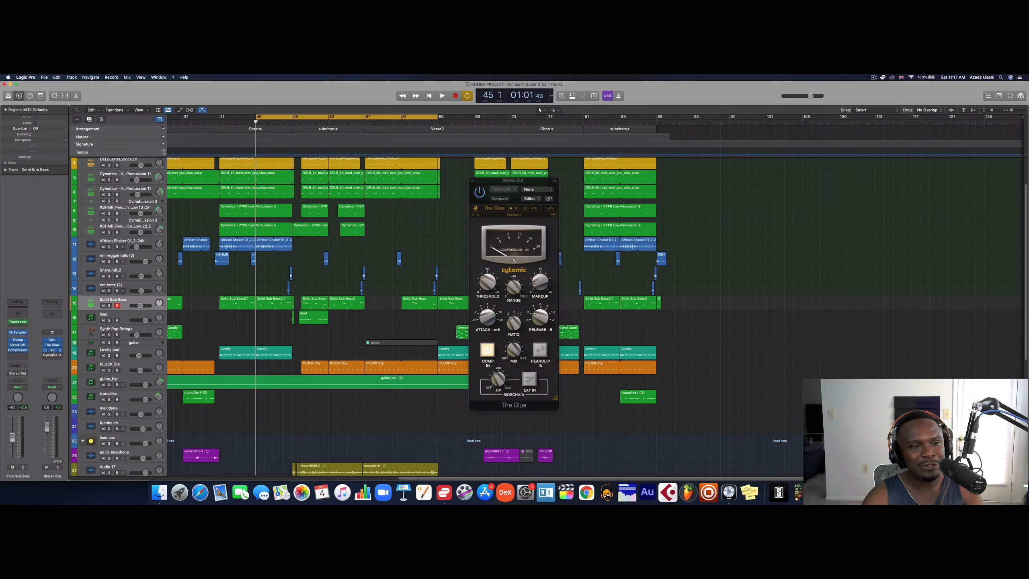
pyautogui.click(51, 350)
pyautogui.moveTo(547, 169); pyautogui.dragTo(703, 220)
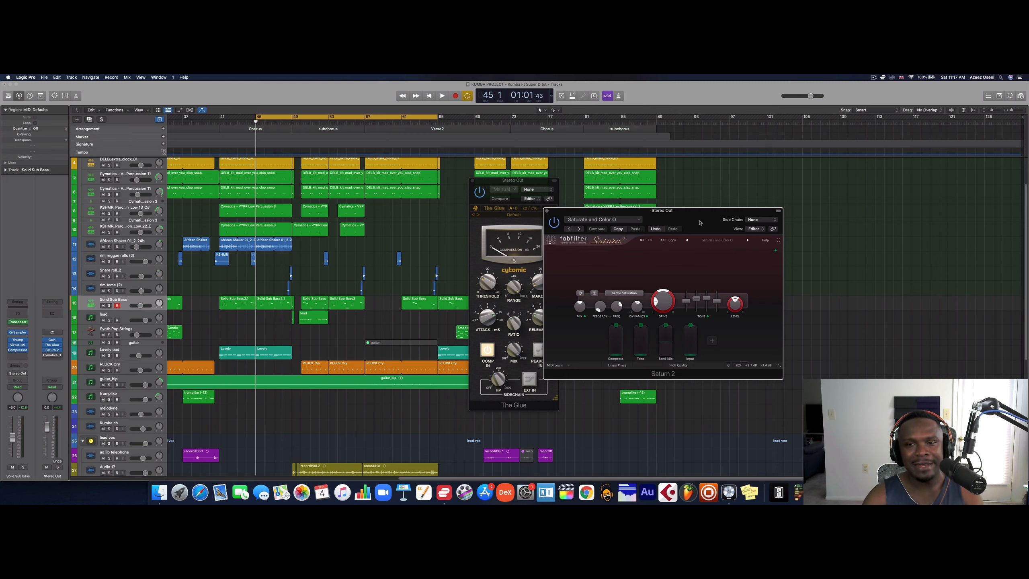
pyautogui.moveTo(704, 220); pyautogui.dragTo(623, 226)
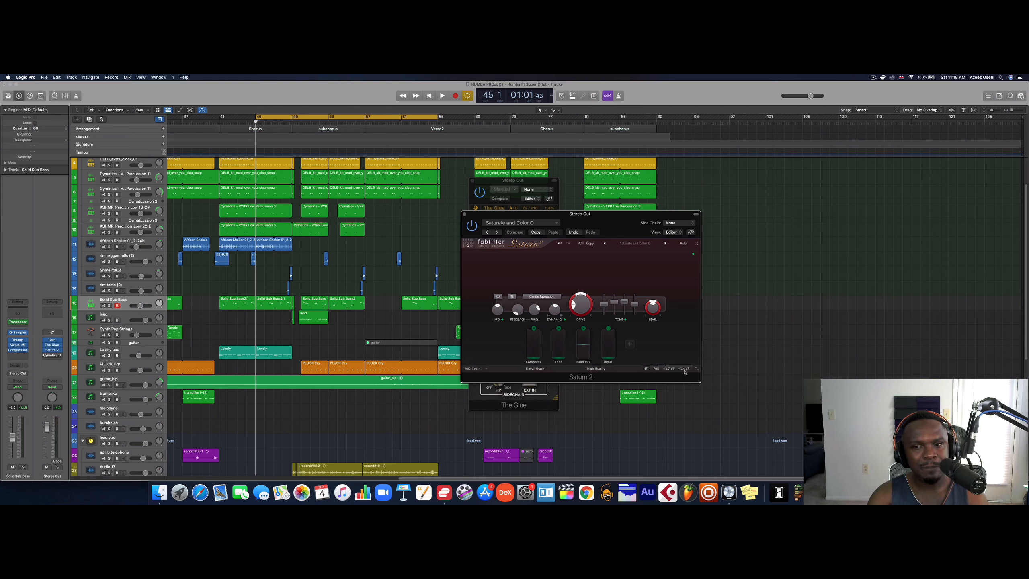
pyautogui.moveTo(680, 370)
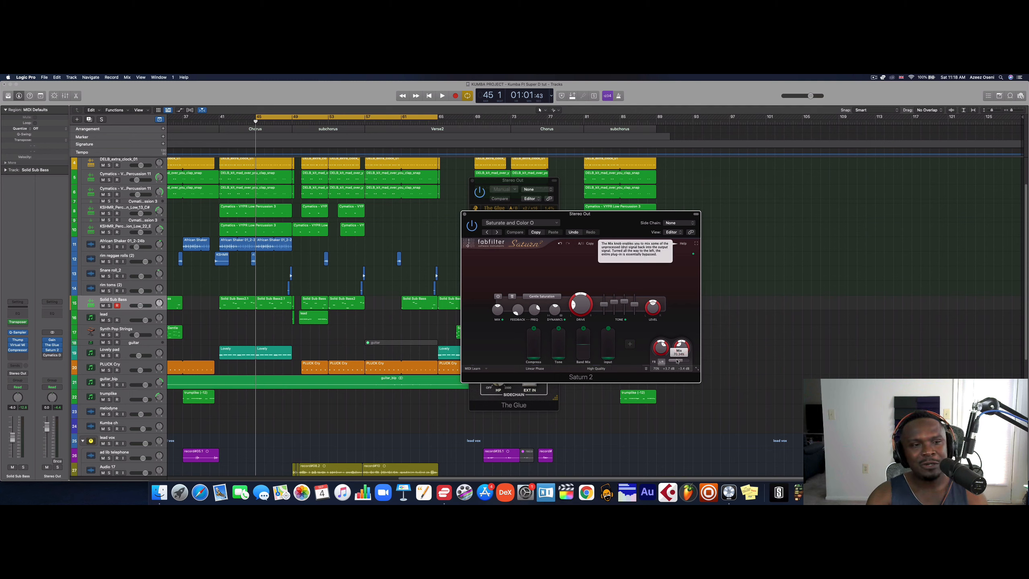
# Play the start of the cycled section with Saturn 2 bypassed, and again with it enabled.
pyautogui.click(474, 226)
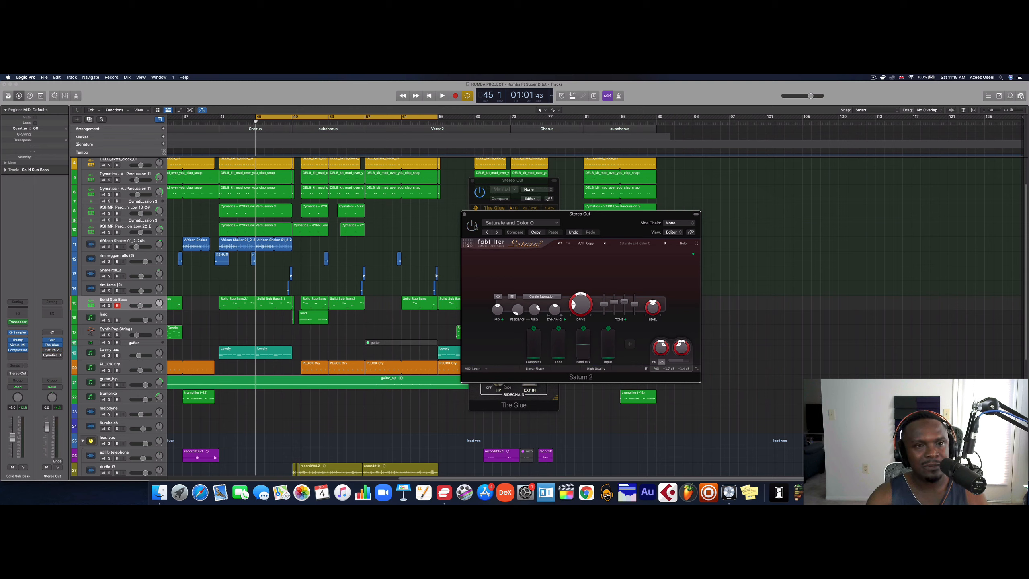
pyautogui.press('space')
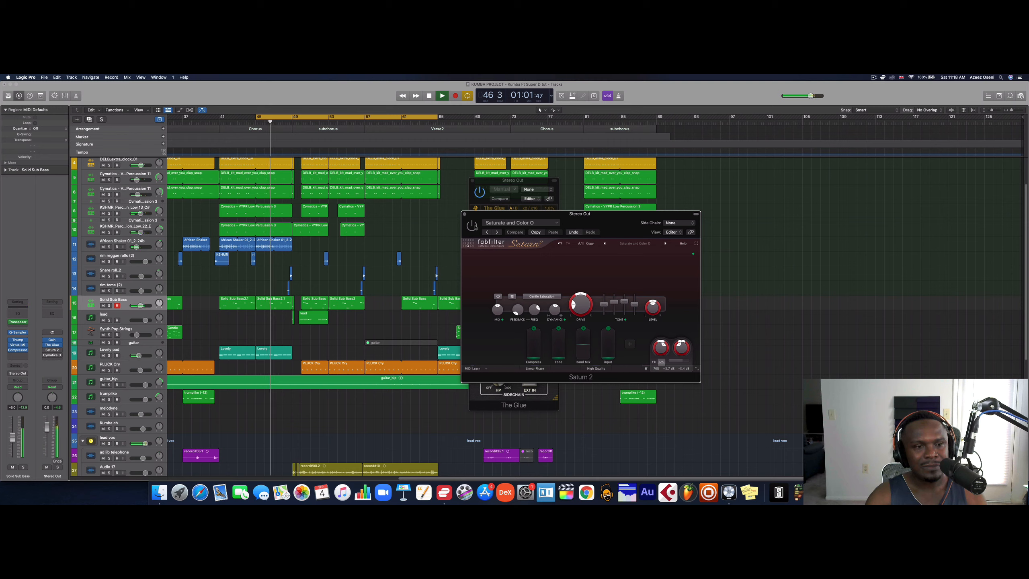
pyautogui.press('space')
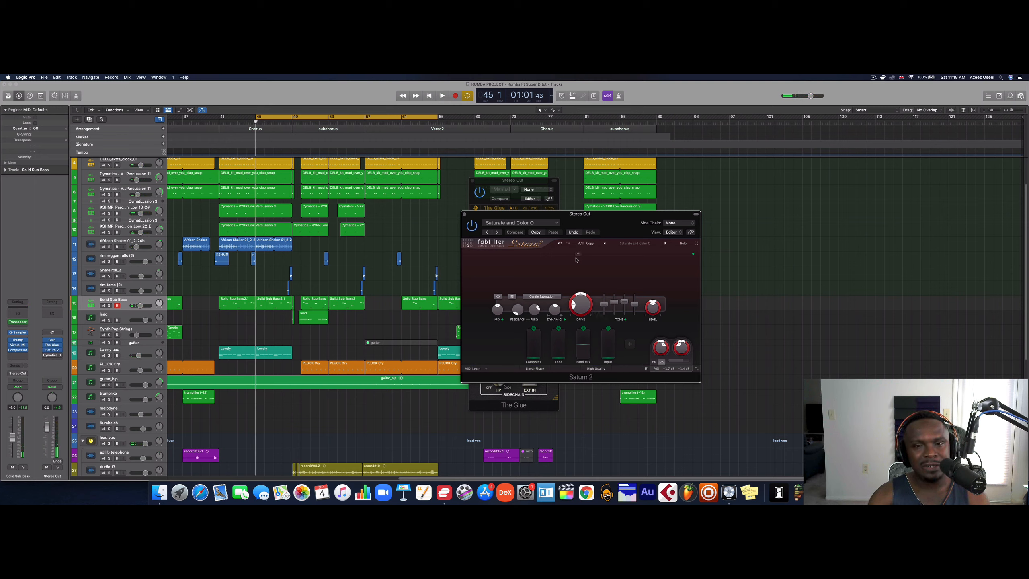
pyautogui.press('space')
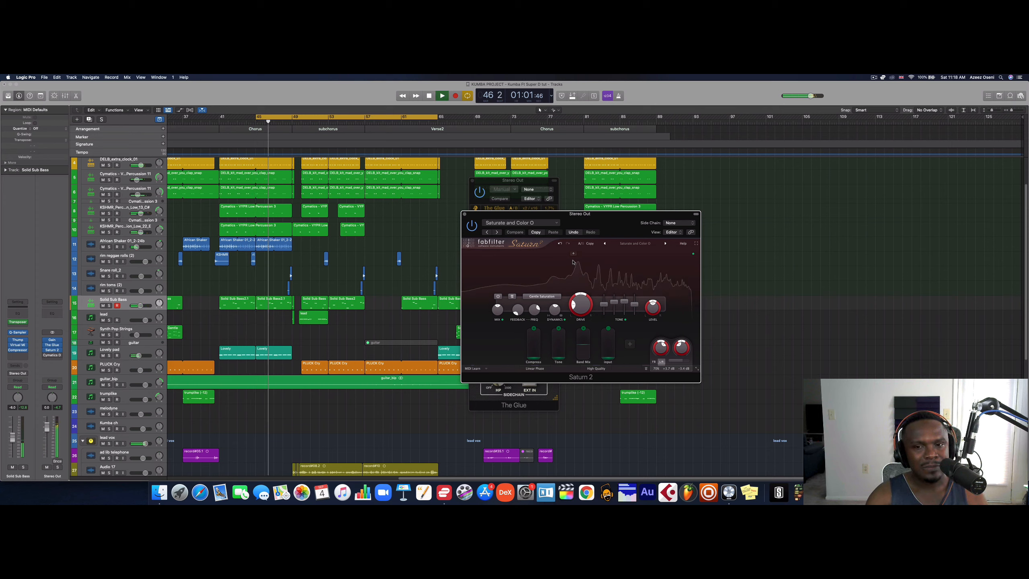
pyautogui.press('space')
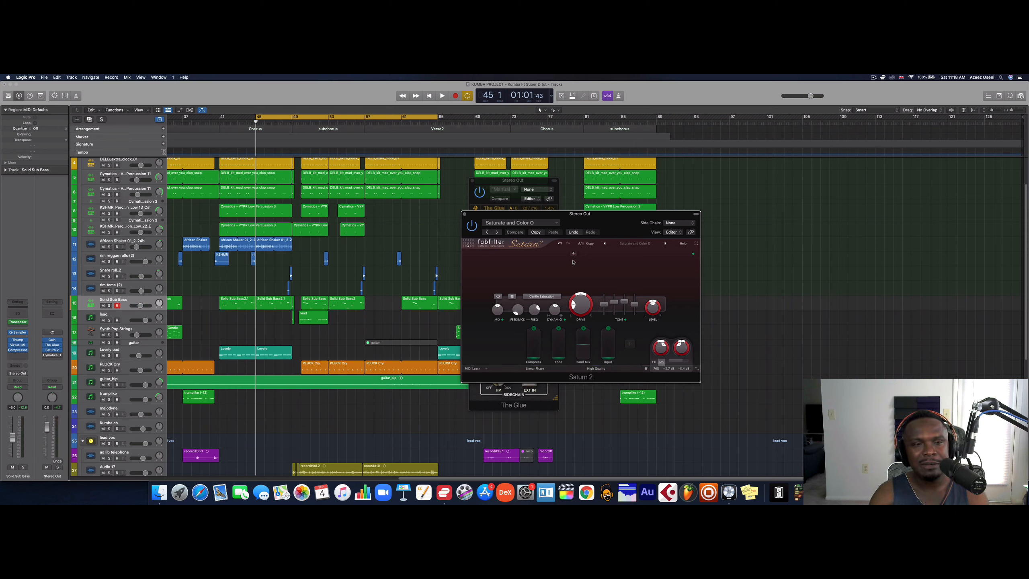
# Switch Saturn 2's bypass on and off during continuous playback to compare the mix with and without saturation.
pyautogui.press('space')
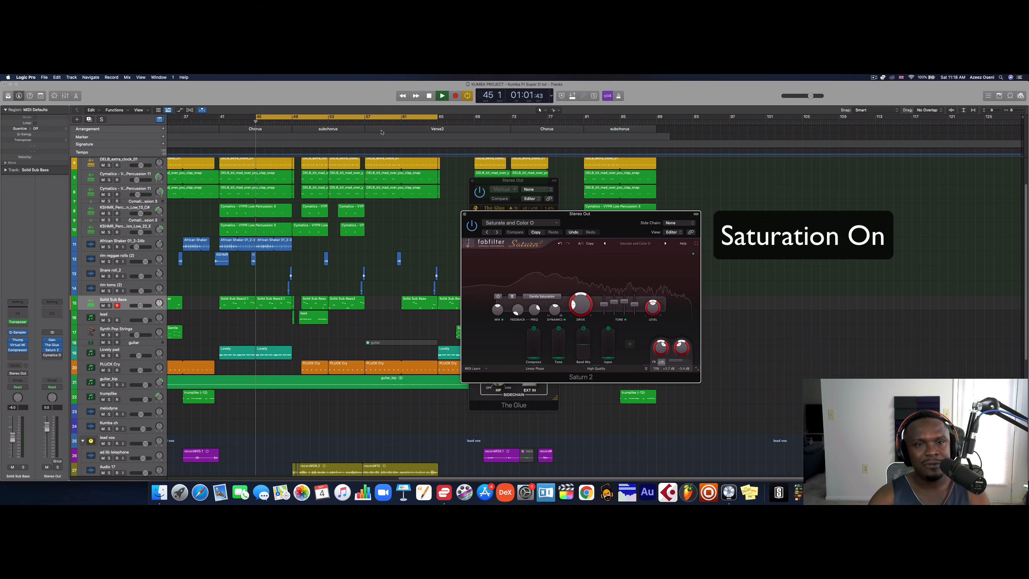
pyautogui.click(472, 226)
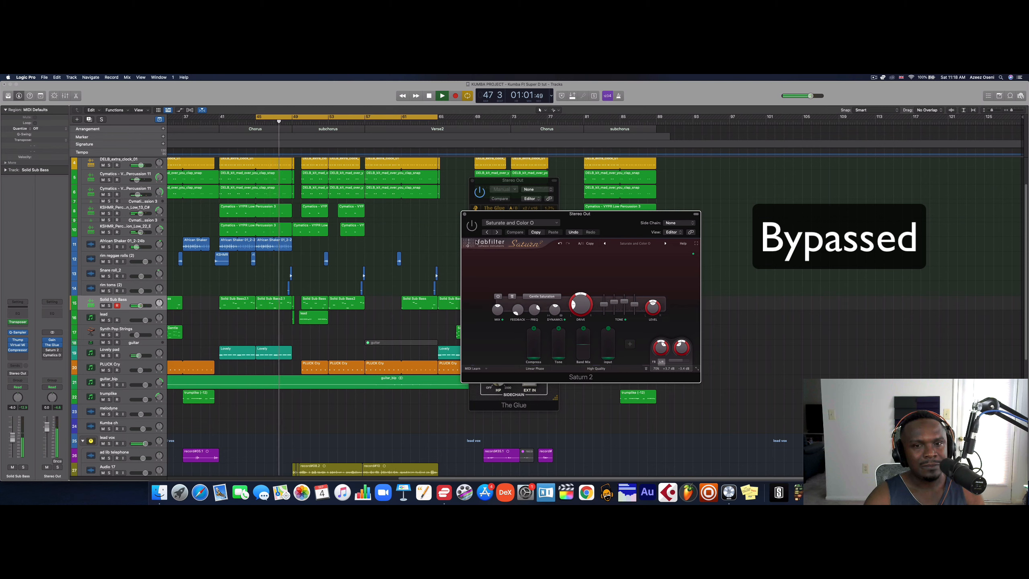
pyautogui.click(472, 227)
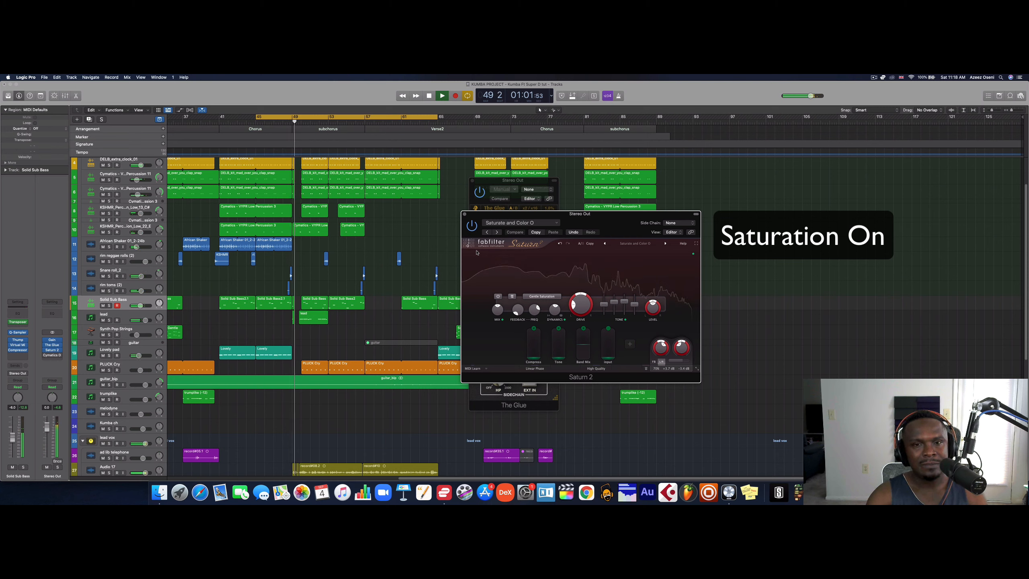
pyautogui.click(472, 226)
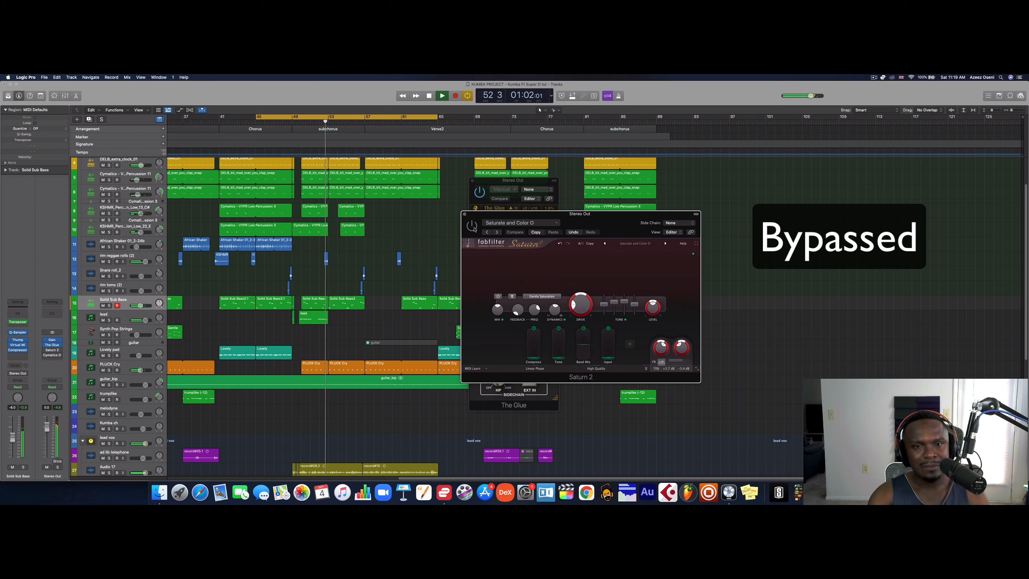
pyautogui.click(474, 227)
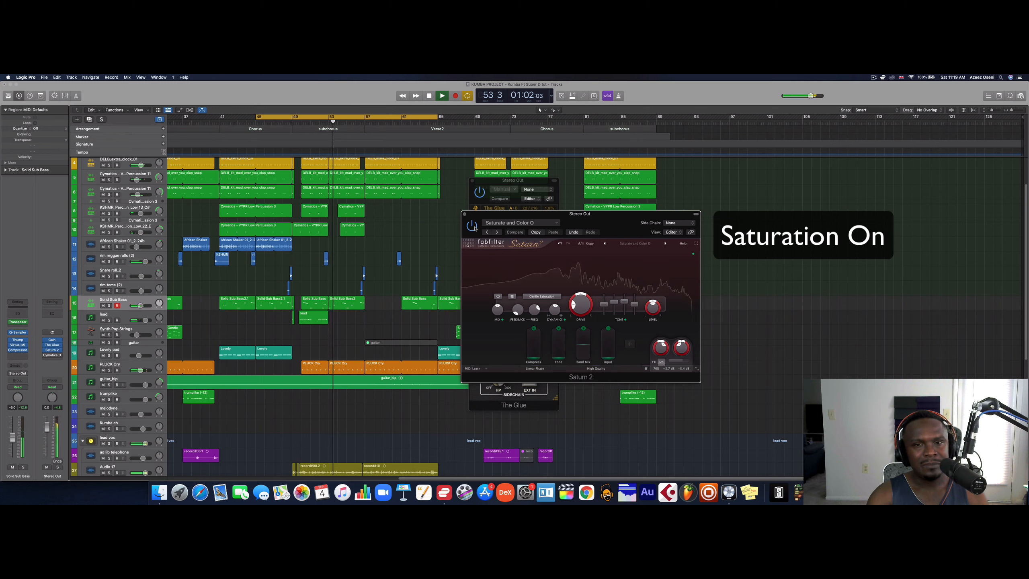
pyautogui.press('space')
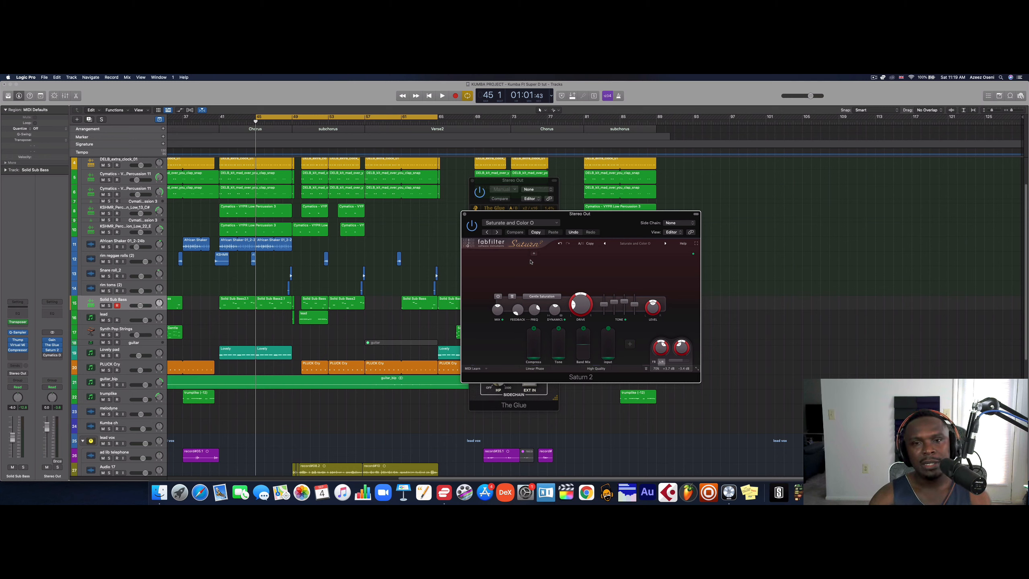
# Close Saturn 2, open Cymatics Diablo Lite on the Stereo Out channel and examine its Punch and Clip settings.
pyautogui.moveTo(465, 215); pyautogui.dragTo(465, 213)
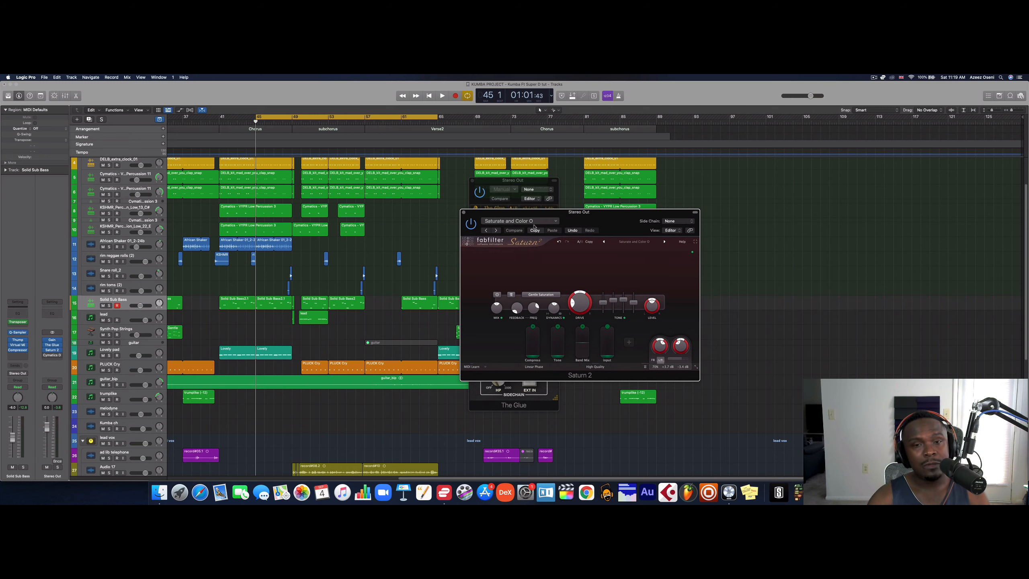
pyautogui.click(464, 213)
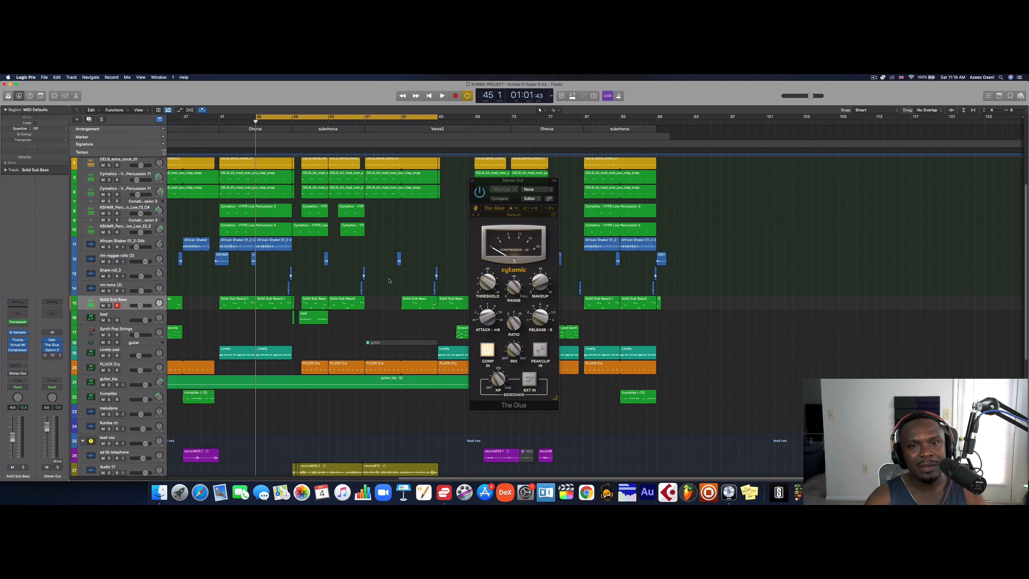
pyautogui.moveTo(472, 176); pyautogui.dragTo(601, 224)
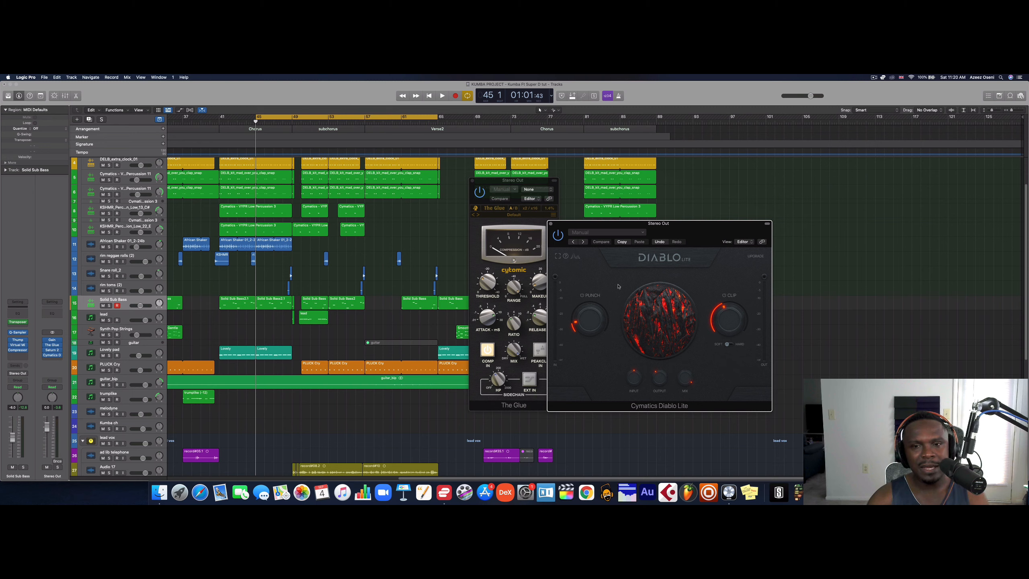
pyautogui.moveTo(581, 323)
pyautogui.moveTo(747, 309)
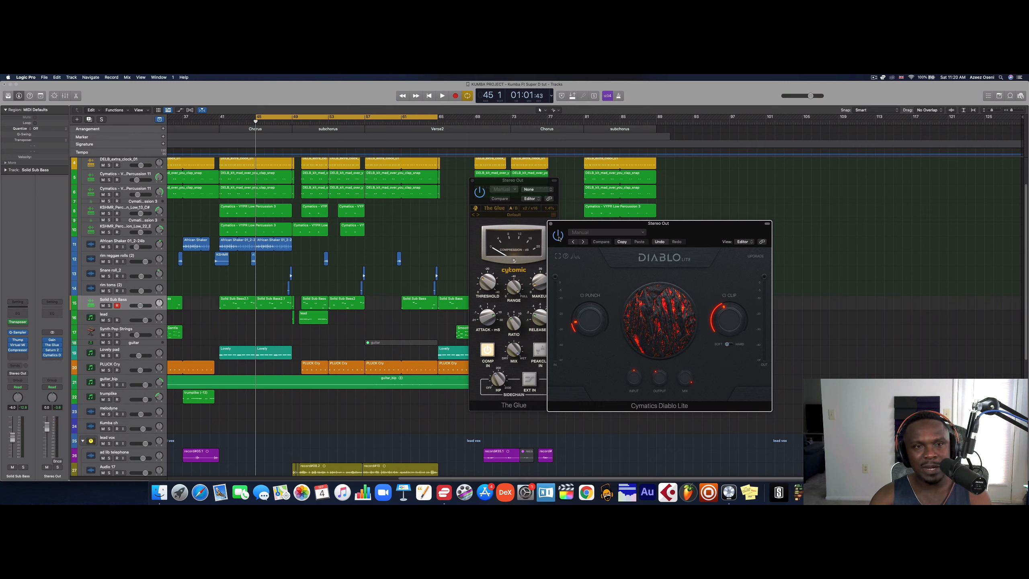
# Play the cycled section while toggling Diablo Lite's bypass to compare the mix with and without it.
pyautogui.press('space')
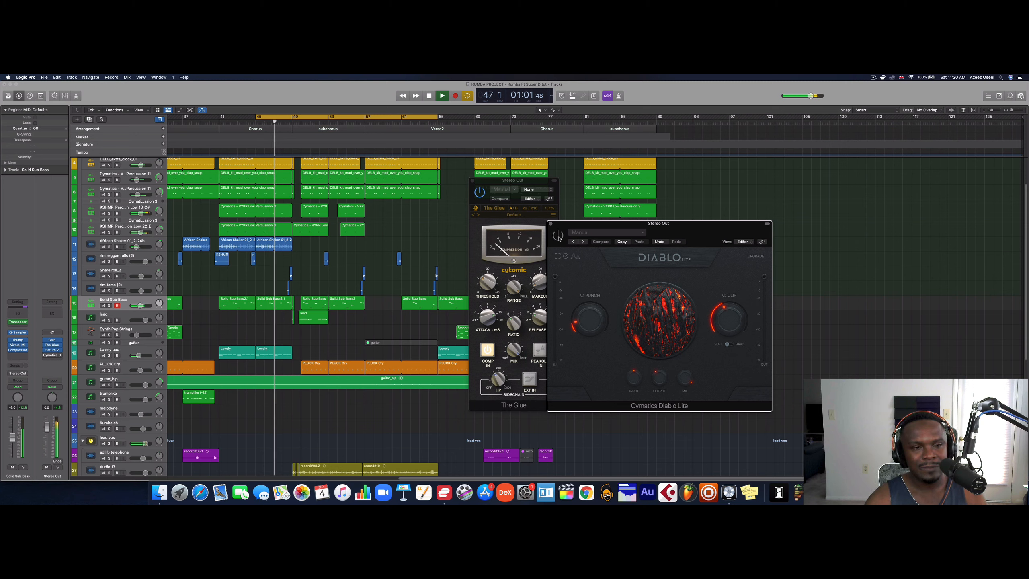
pyautogui.click(558, 235)
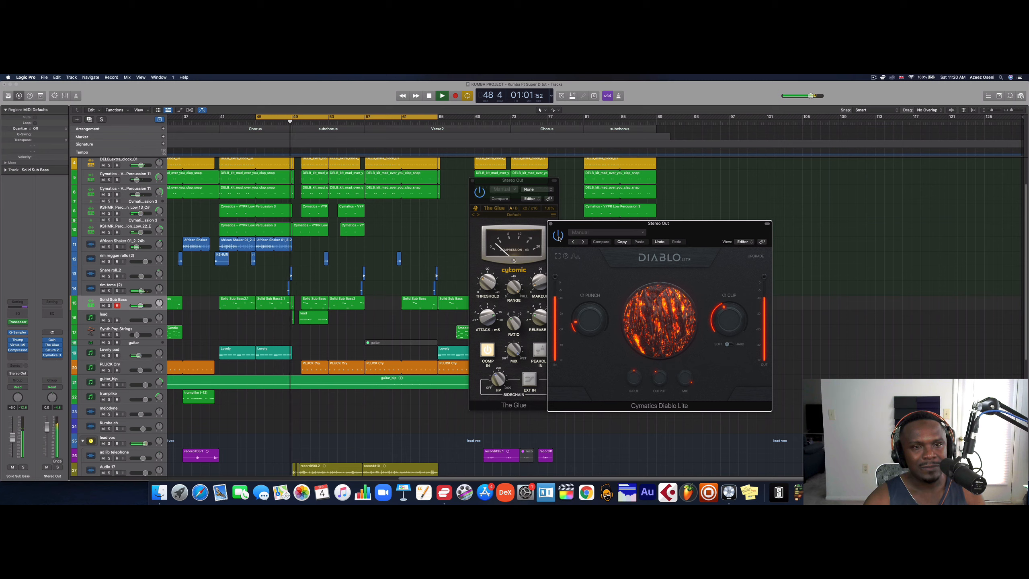
pyautogui.press('space')
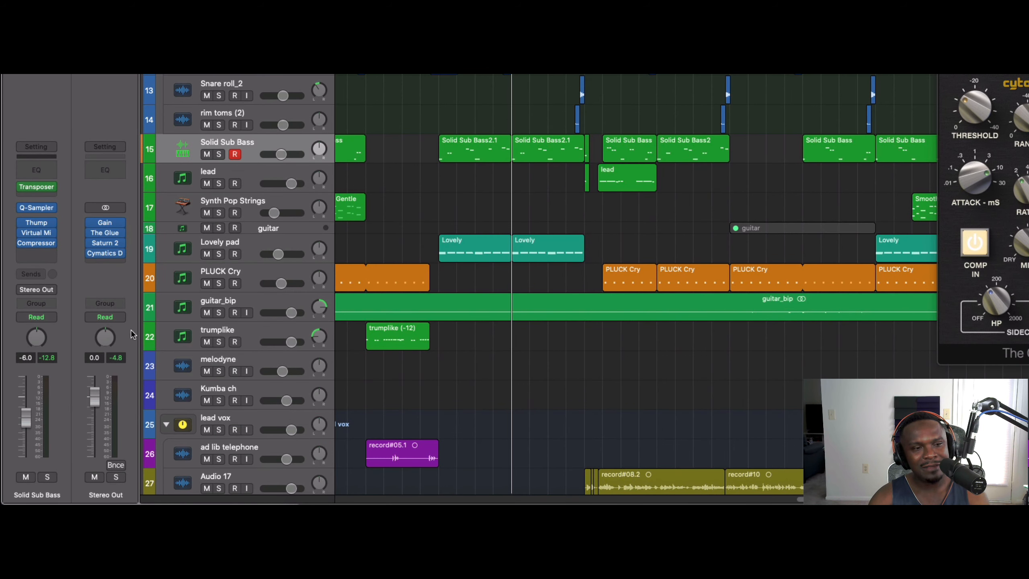
# Bypass The Glue, Saturn 2 and Diablo Lite on the Stereo Out channel and play the unprocessed mix.
pyautogui.click(91, 245)
pyautogui.click(90, 244)
pyautogui.click(91, 243)
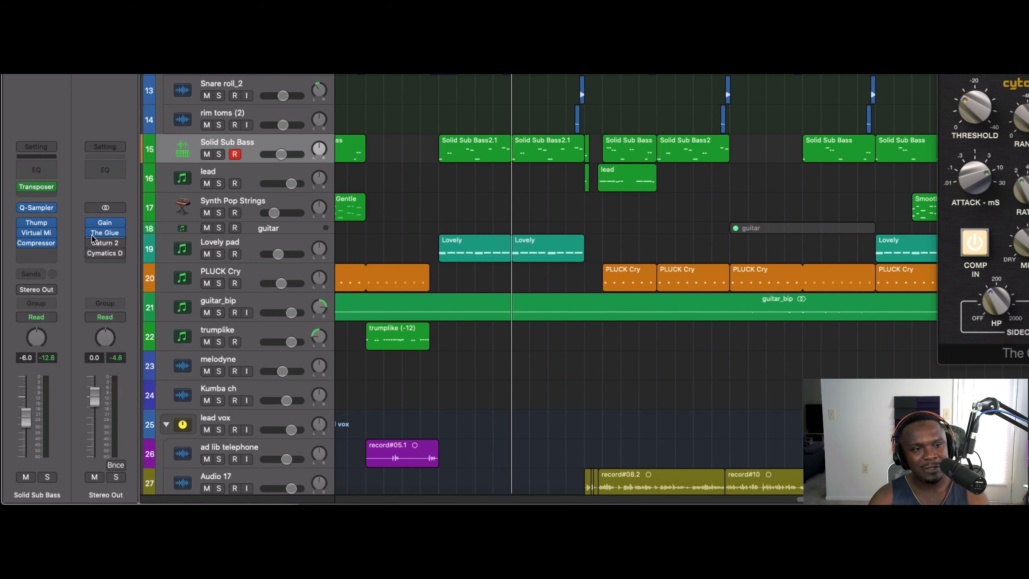
pyautogui.click(92, 234)
pyautogui.press('space')
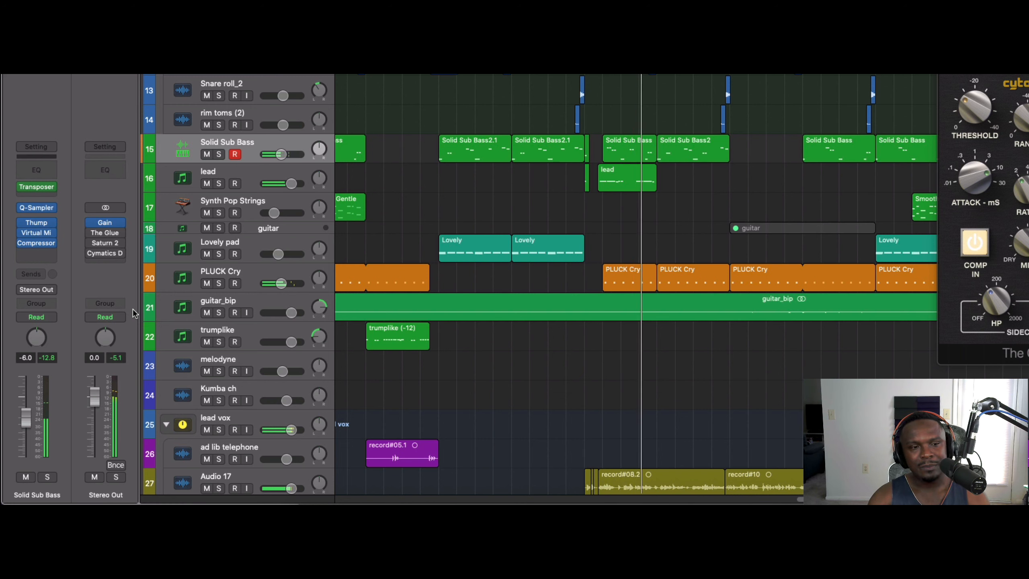
pyautogui.press('space')
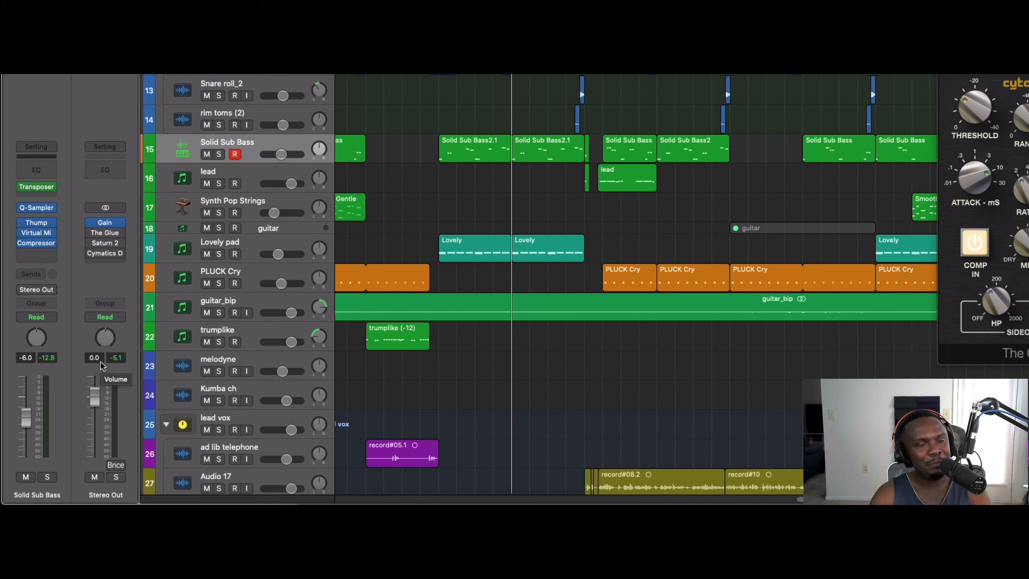
# Re-enable The Glue, Saturn 2 and Diablo Lite on the Stereo Out channel and play the processed mix.
pyautogui.click(90, 242)
pyautogui.click(90, 253)
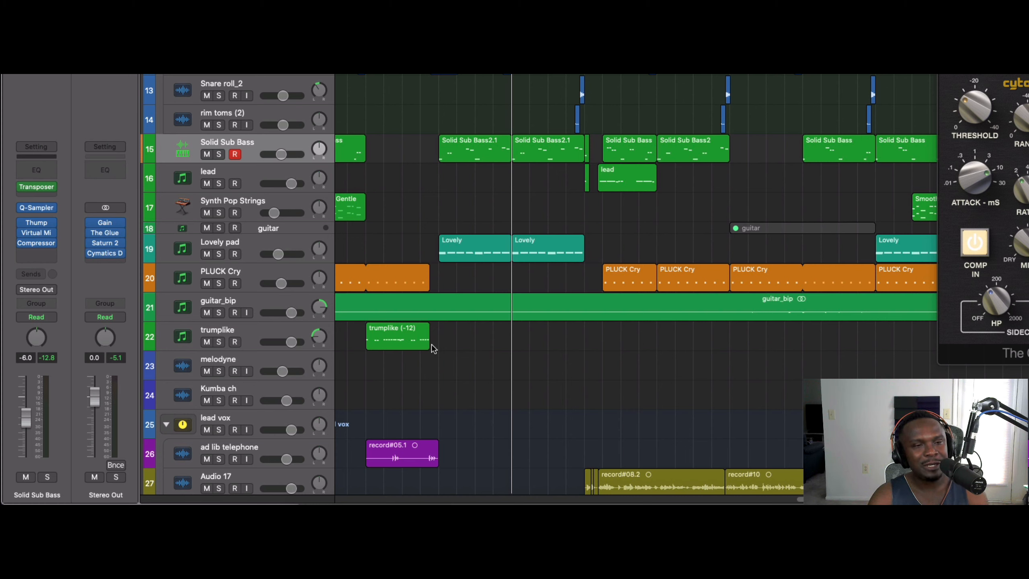
pyautogui.press('space')
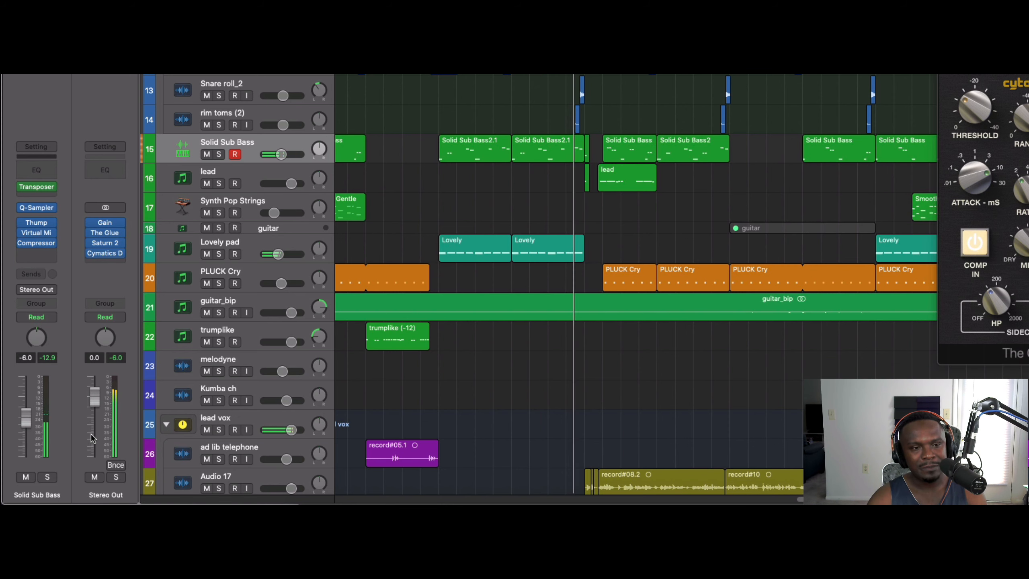
pyautogui.press('space')
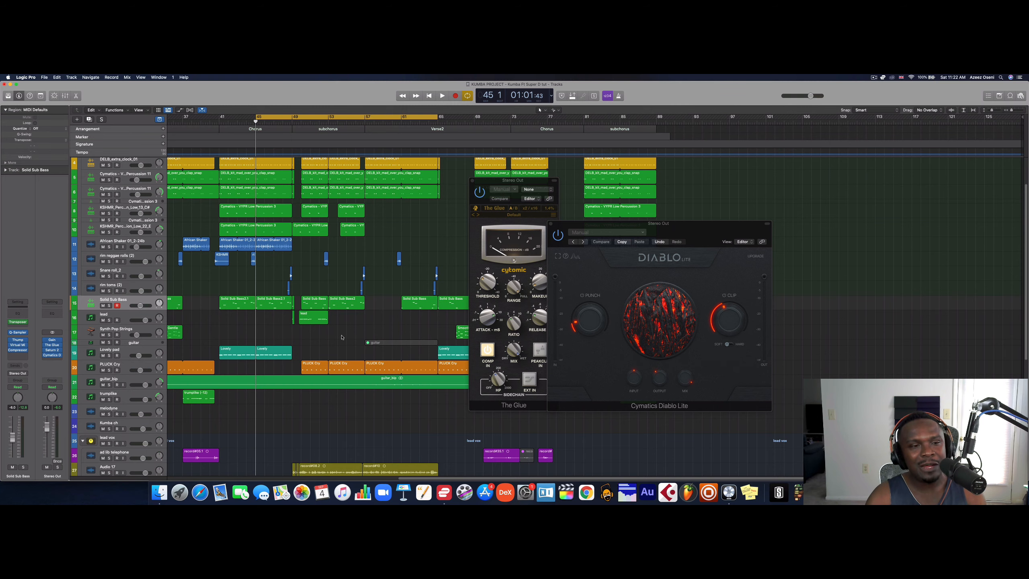
# Bypass Diablo Lite, Saturn 2, The Glue and Gain on the Stereo Out channel for the bounced tracks.
pyautogui.scroll(-10, 342, 337)
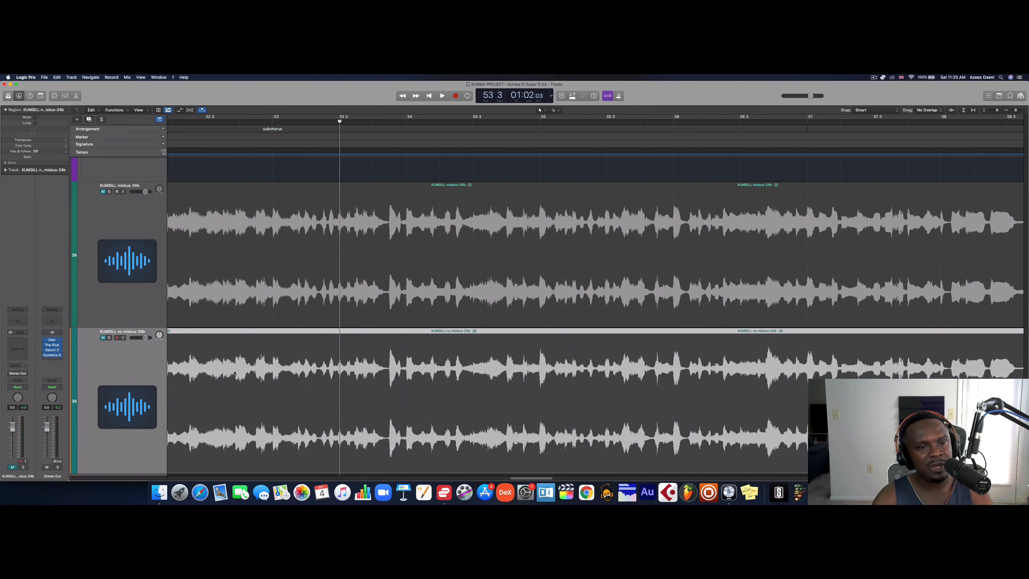
pyautogui.click(45, 355)
pyautogui.click(45, 350)
pyautogui.click(44, 345)
pyautogui.click(47, 340)
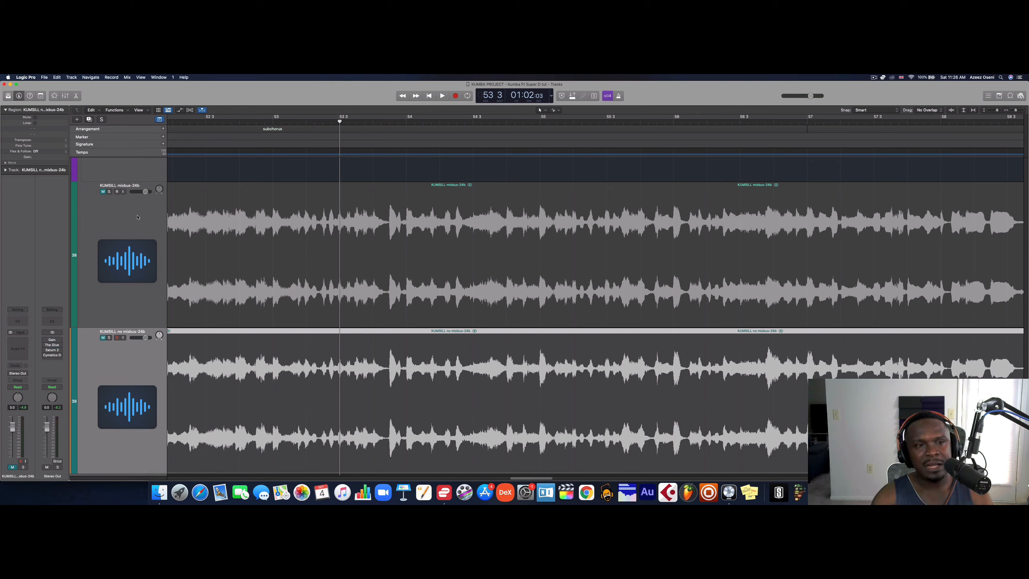
# Select the mixbus-24b track, move the playhead to bar 53 beat 4, and select the no mixbus-24b track to compare their waveforms.
pyautogui.click(164, 234)
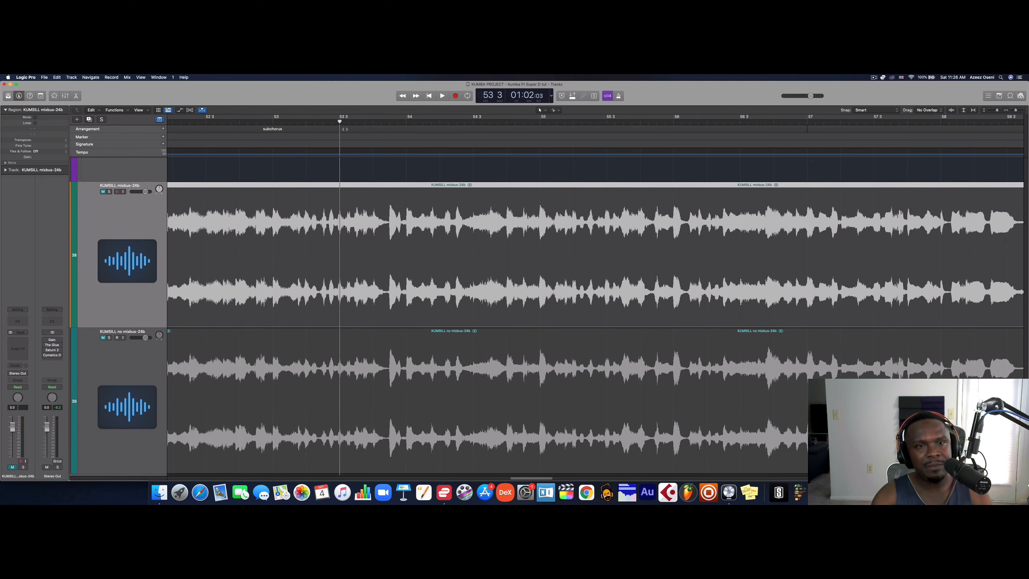
pyautogui.moveTo(341, 120); pyautogui.dragTo(391, 148)
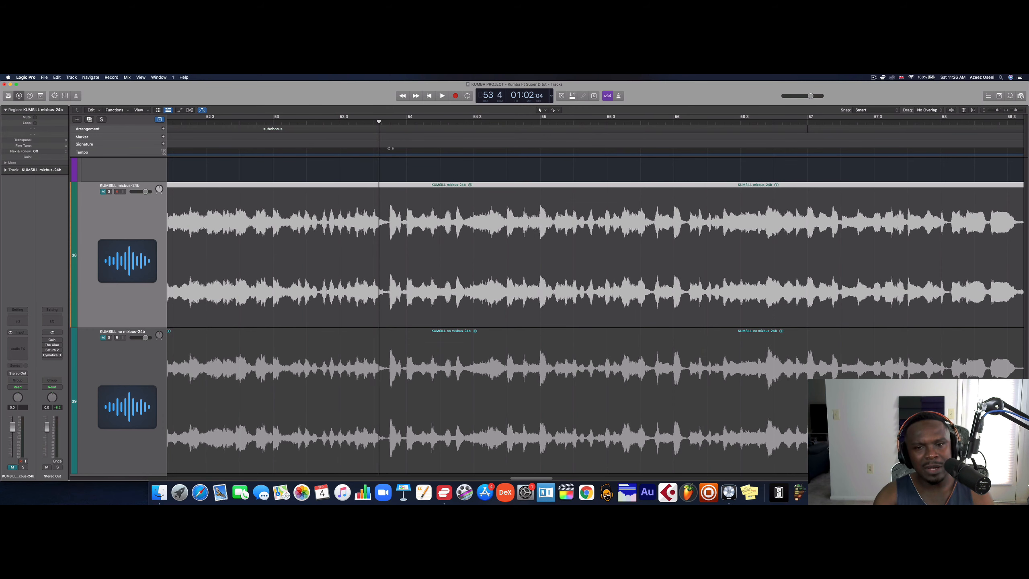
pyautogui.click(458, 364)
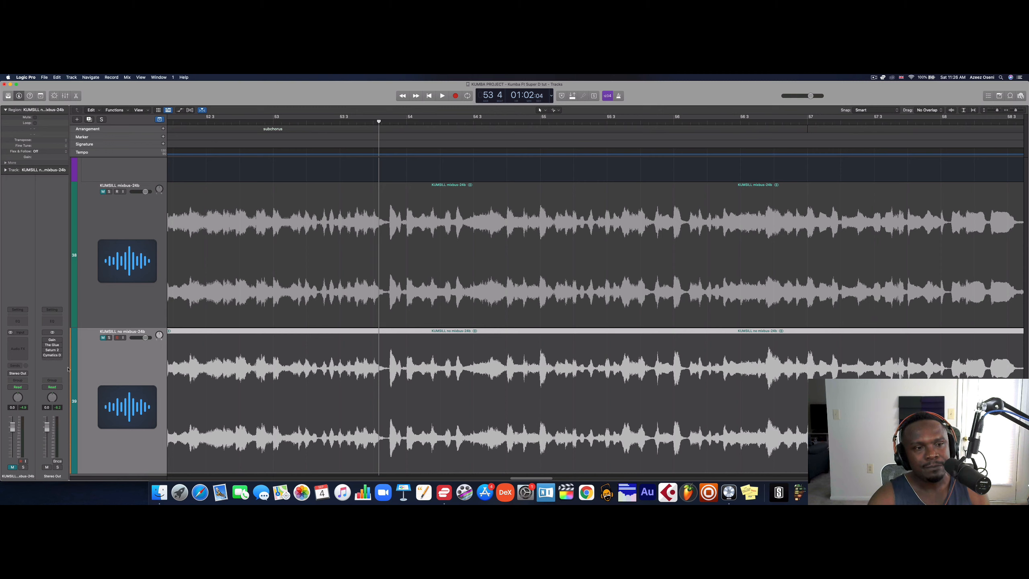
# Unmute the bounced mixbus-24b and no mixbus-24b tracks, trying their solo states.
pyautogui.click(109, 337)
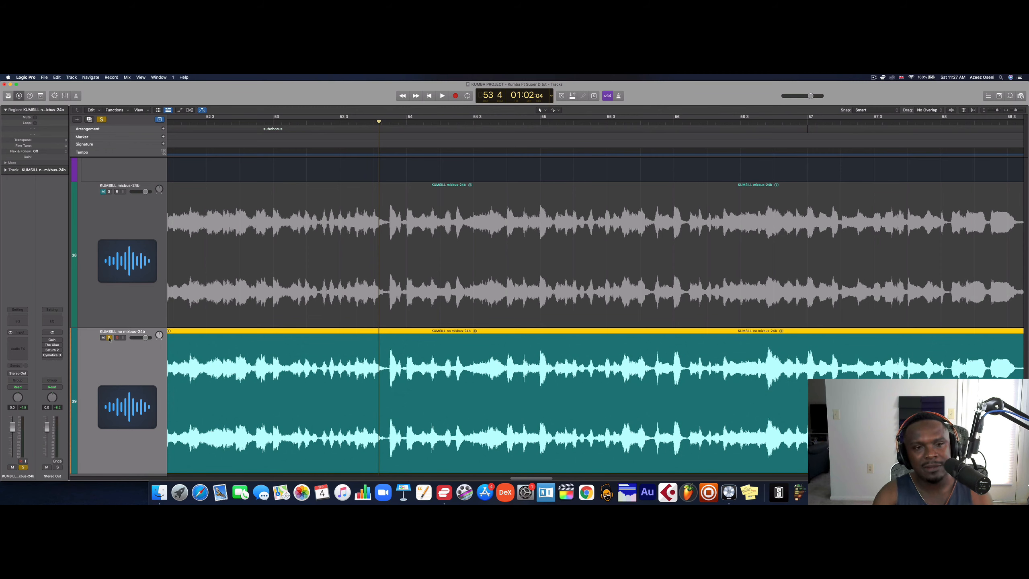
pyautogui.click(109, 337)
pyautogui.click(103, 192)
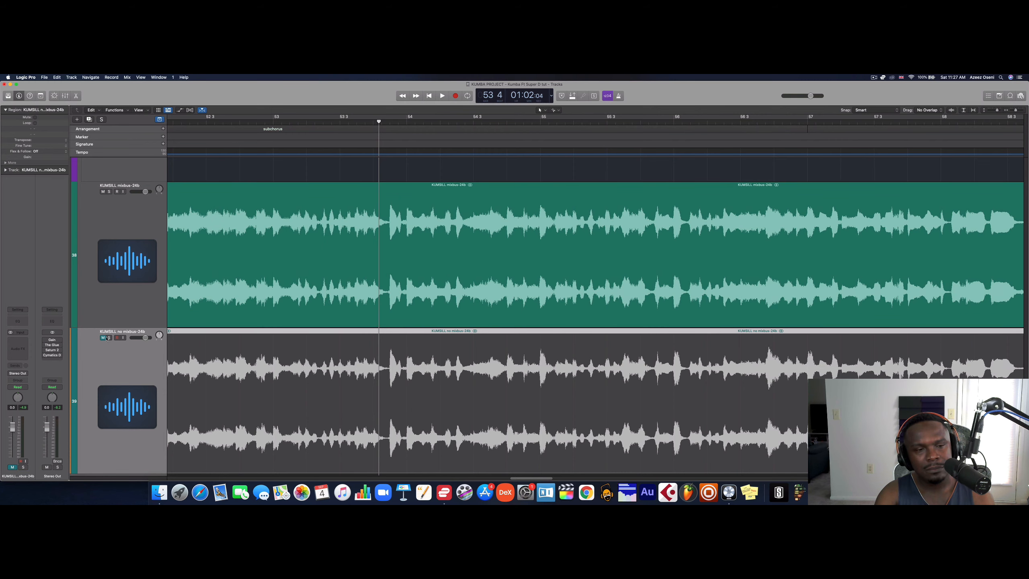
pyautogui.click(109, 337)
pyautogui.click(109, 191)
pyautogui.click(109, 192)
pyautogui.click(103, 338)
pyautogui.click(108, 338)
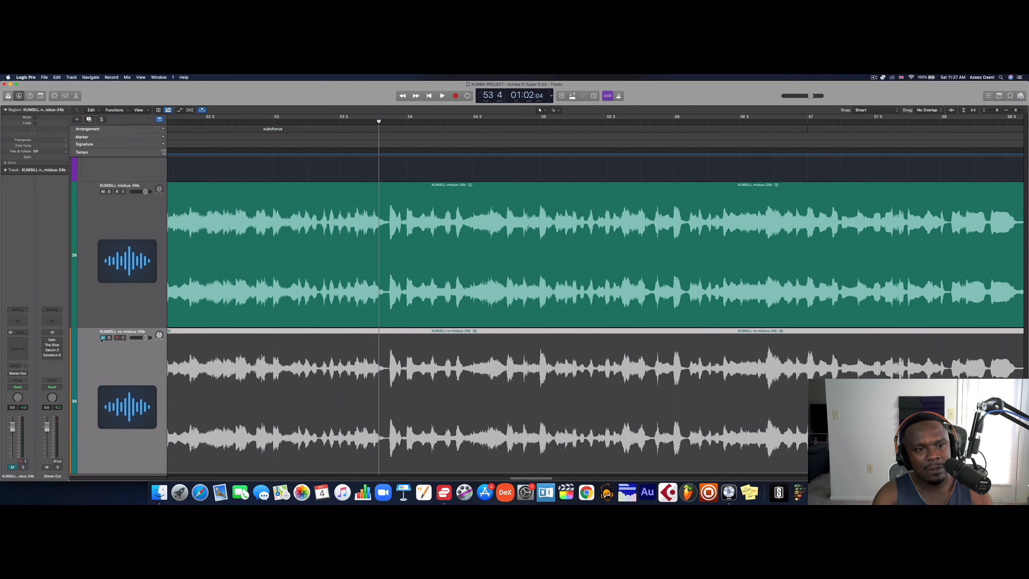
pyautogui.click(103, 337)
# Solo the no mixbus-24b track and play it from bar 53 beat 4.
pyautogui.click(109, 338)
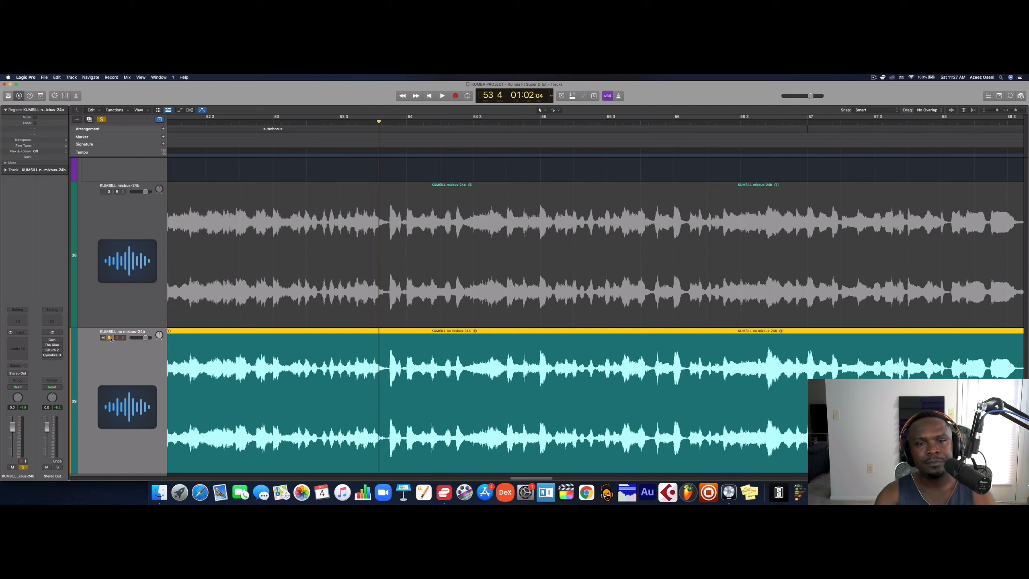
pyautogui.press('space')
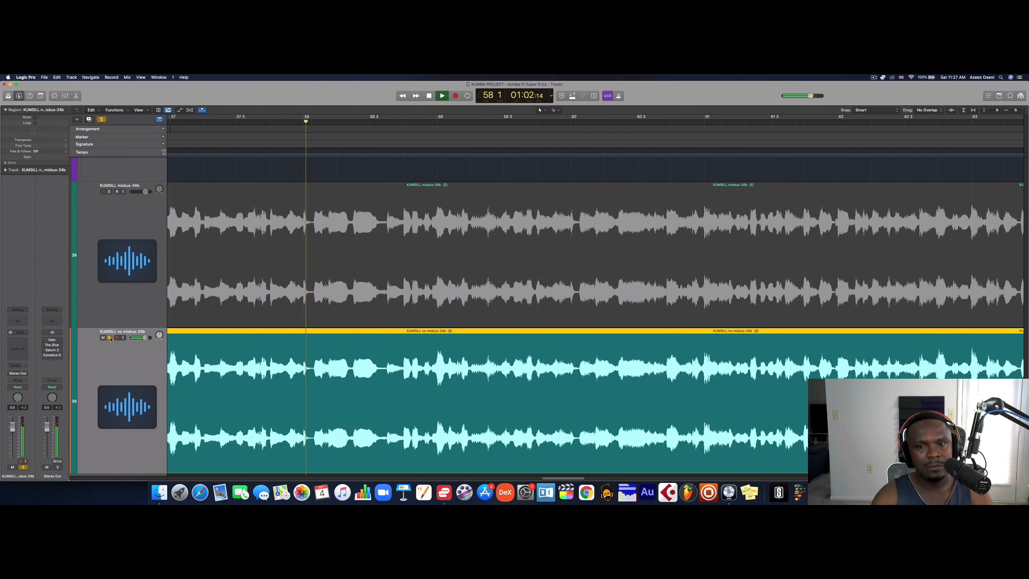
pyautogui.press('space')
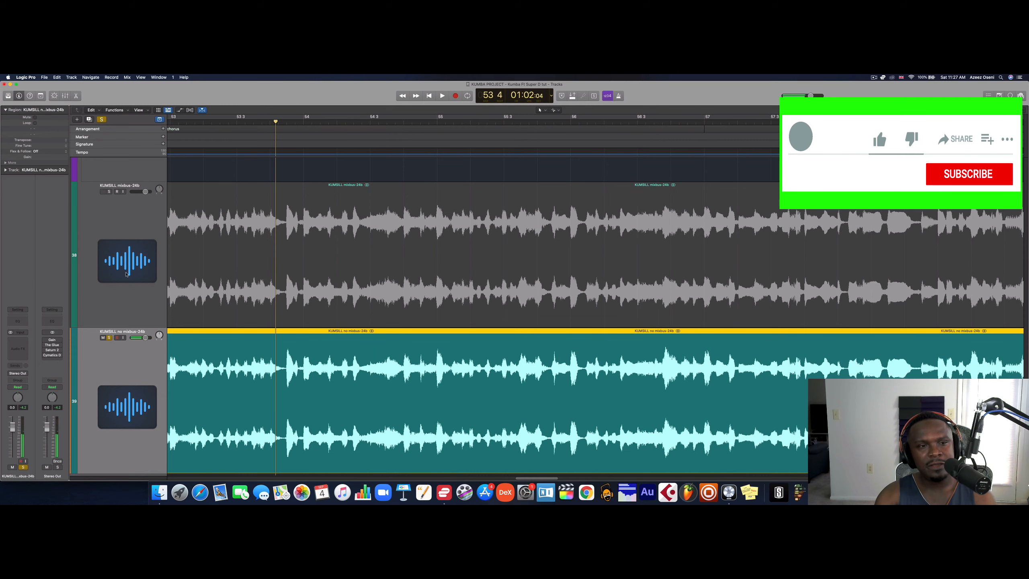
# Switch the solo to the mixbus-24b track and play the same section to compare it.
pyautogui.click(109, 337)
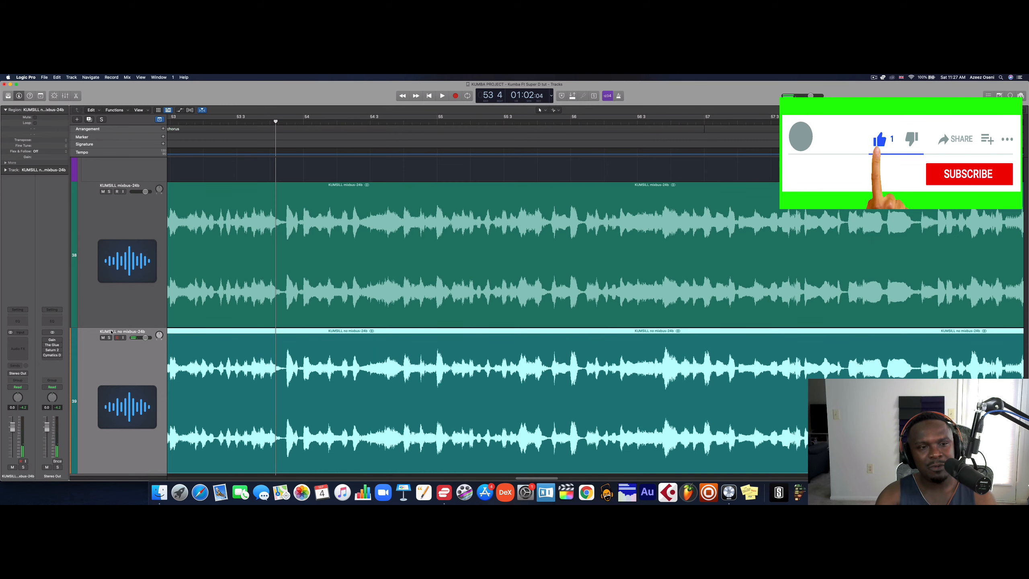
pyautogui.click(108, 192)
pyautogui.press('space')
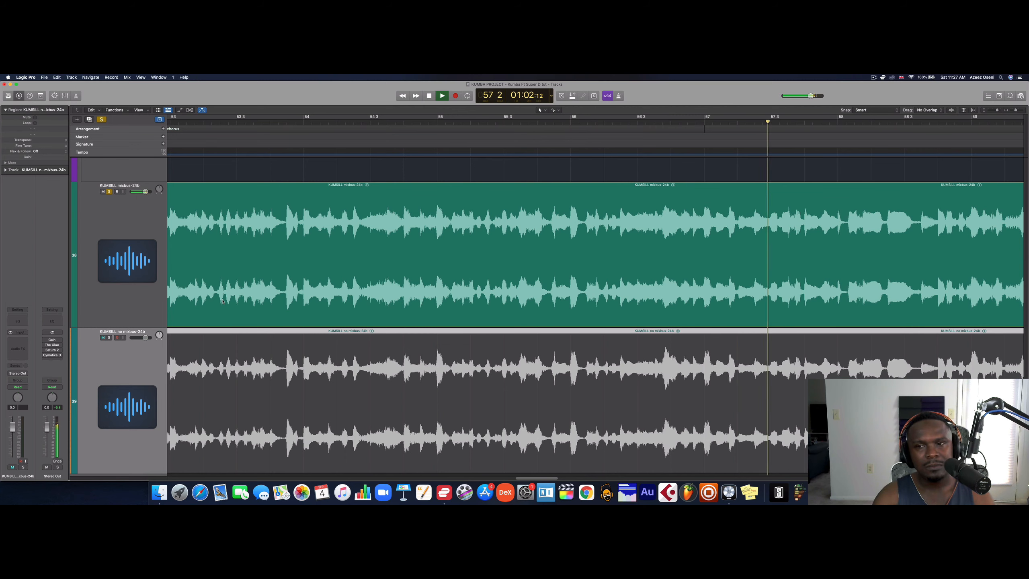
pyautogui.press('space')
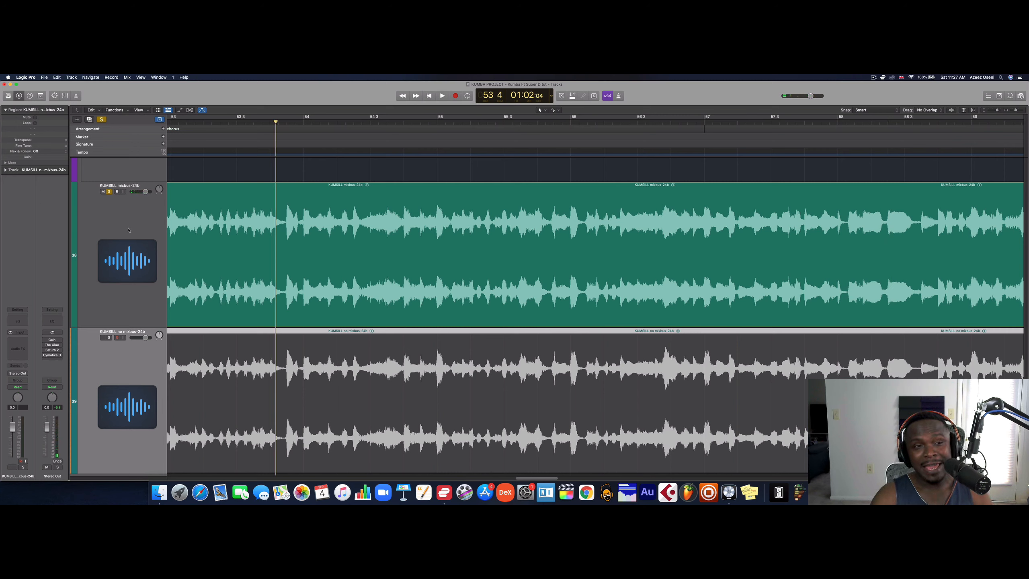
# Move the solo from the mixbus-24b track back to the no mixbus-24b track.
pyautogui.click(109, 338)
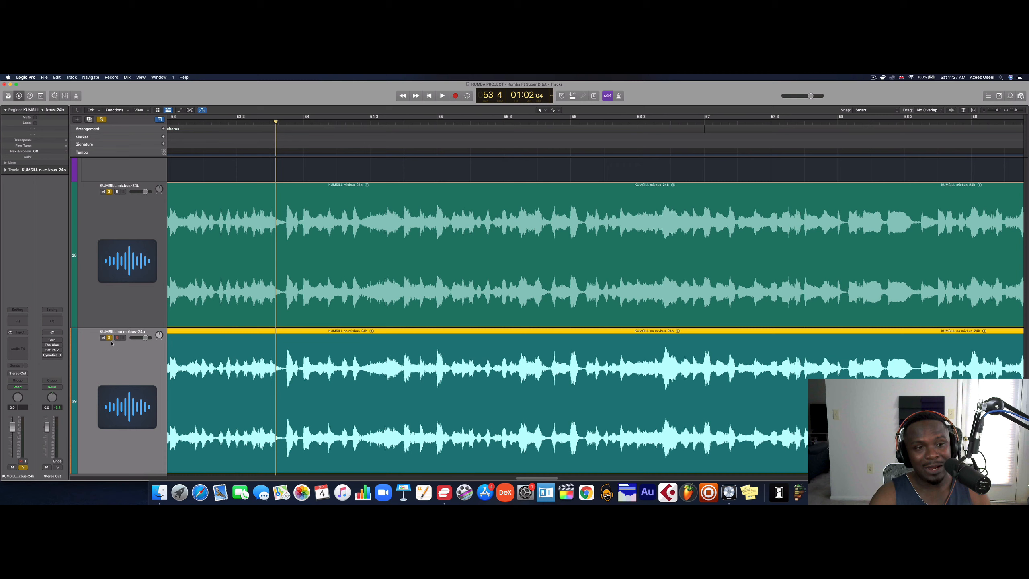
pyautogui.click(109, 192)
pyautogui.scroll(-1, 175, 365)
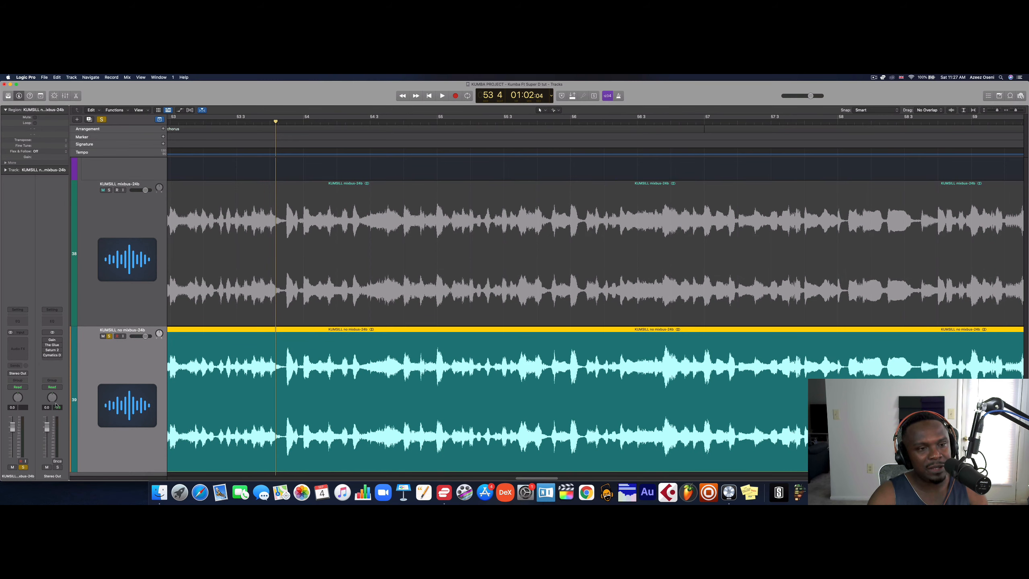
# Insert the TR5 Metering plug-in after Diablo Lite on the Stereo Out channel.
pyautogui.click(51, 363)
pyautogui.press('Escape')
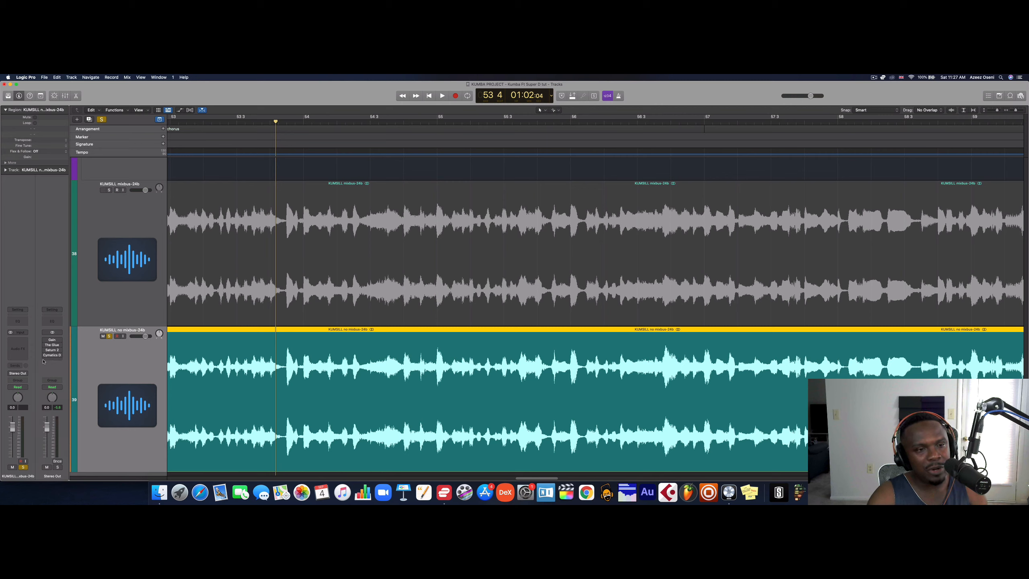
pyautogui.click(57, 360)
pyautogui.moveTo(66, 429)
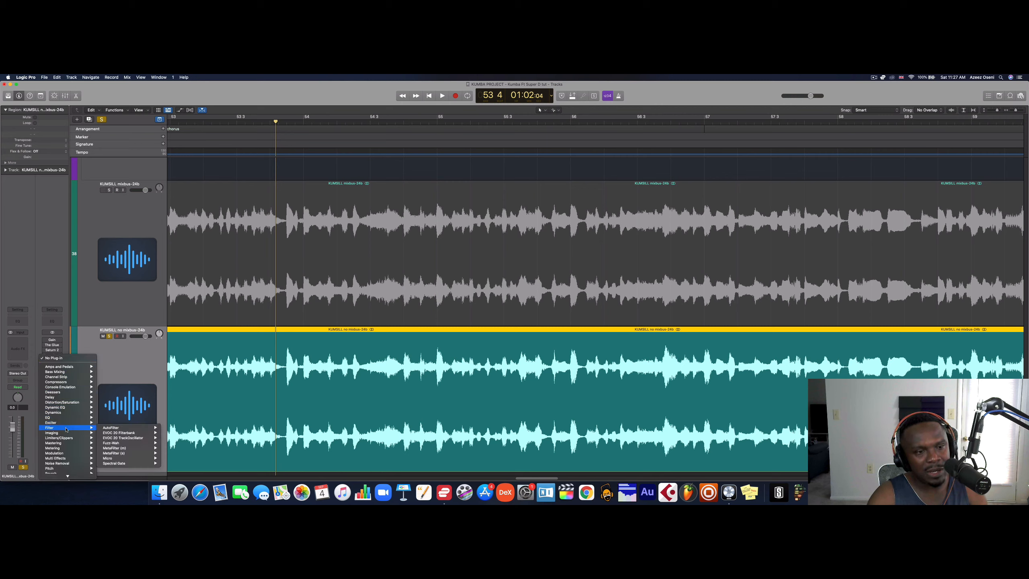
pyautogui.moveTo(64, 448)
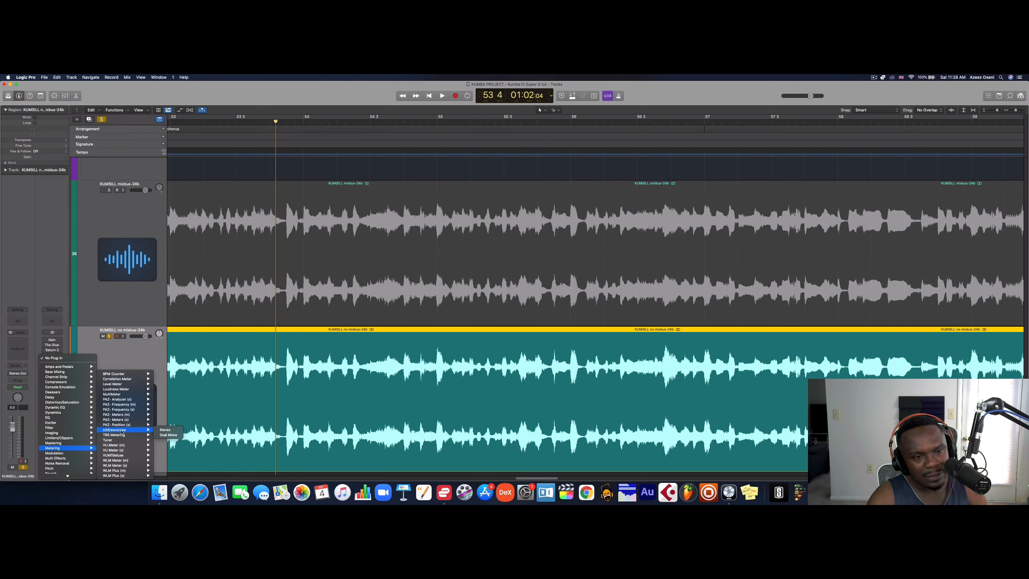
pyautogui.moveTo(118, 435)
pyautogui.click(164, 434)
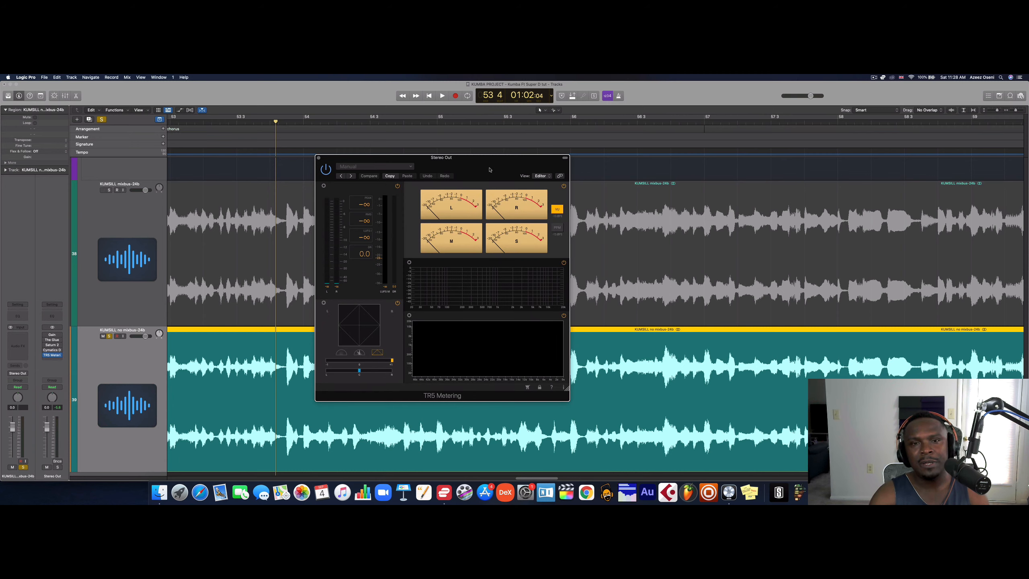
# Move the TR5 Metering window clear of the track headers and play the soloed no mixbus-24b track to measure its levels.
pyautogui.moveTo(486, 167); pyautogui.dragTo(791, 156)
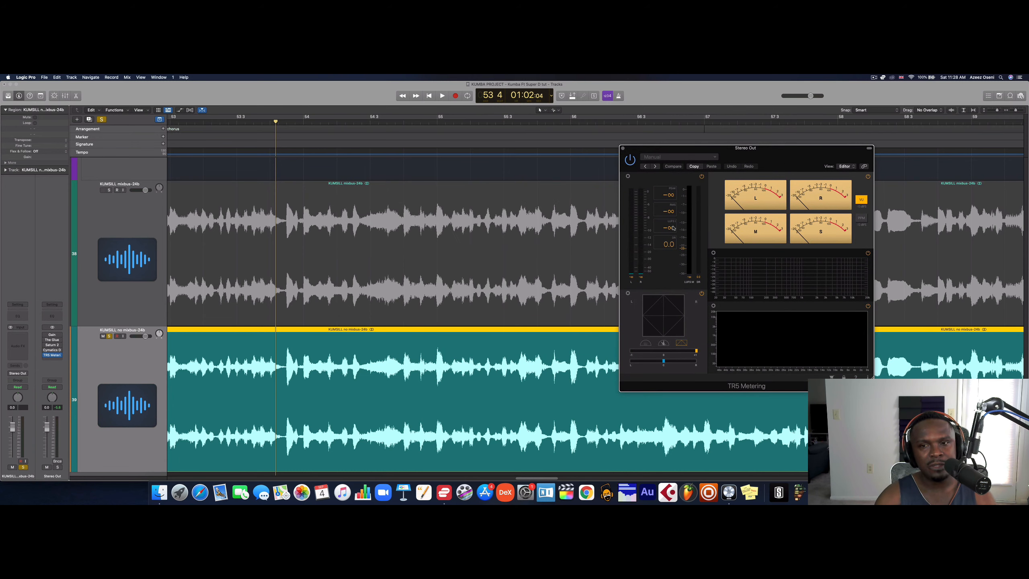
pyautogui.press('space')
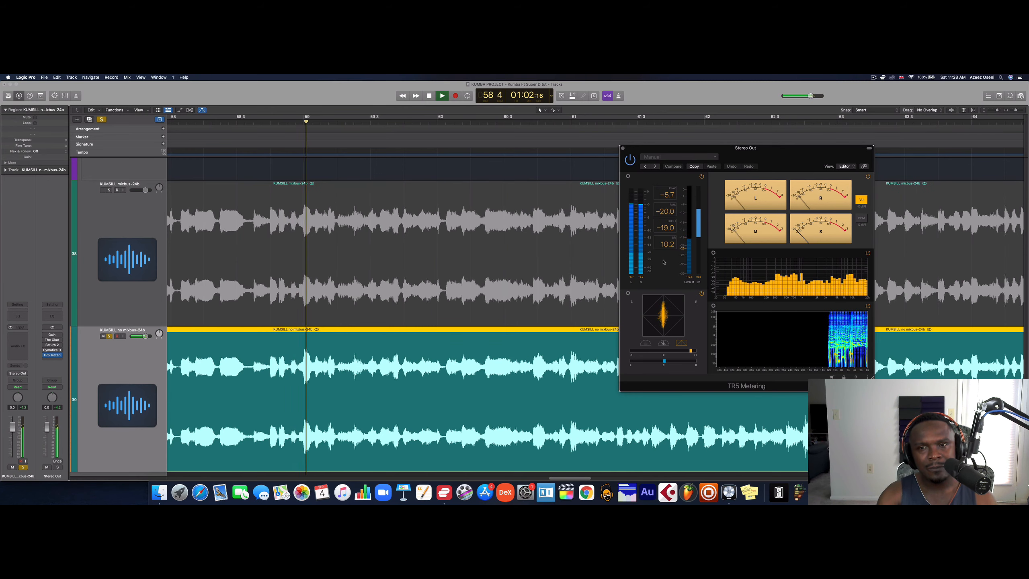
pyautogui.press('space')
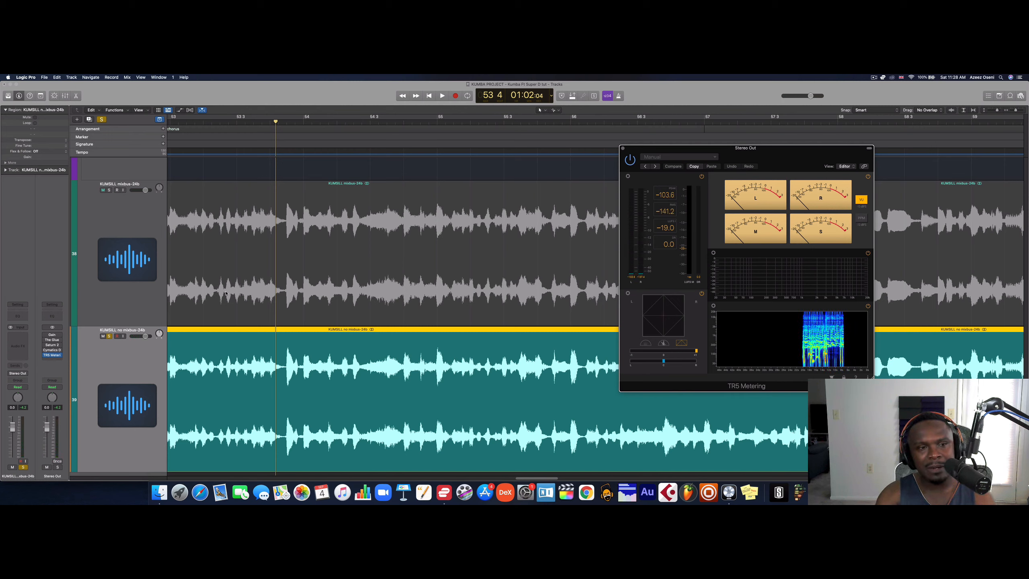
# Solo the mixbus-24b track instead and play the same section to measure its levels in TR5 Metering.
pyautogui.click(108, 337)
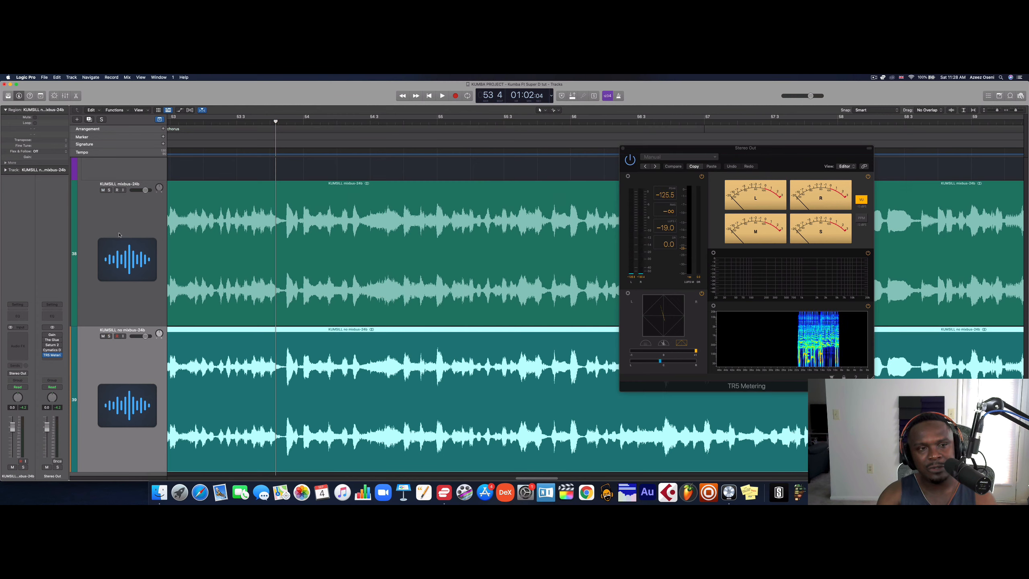
pyautogui.click(109, 190)
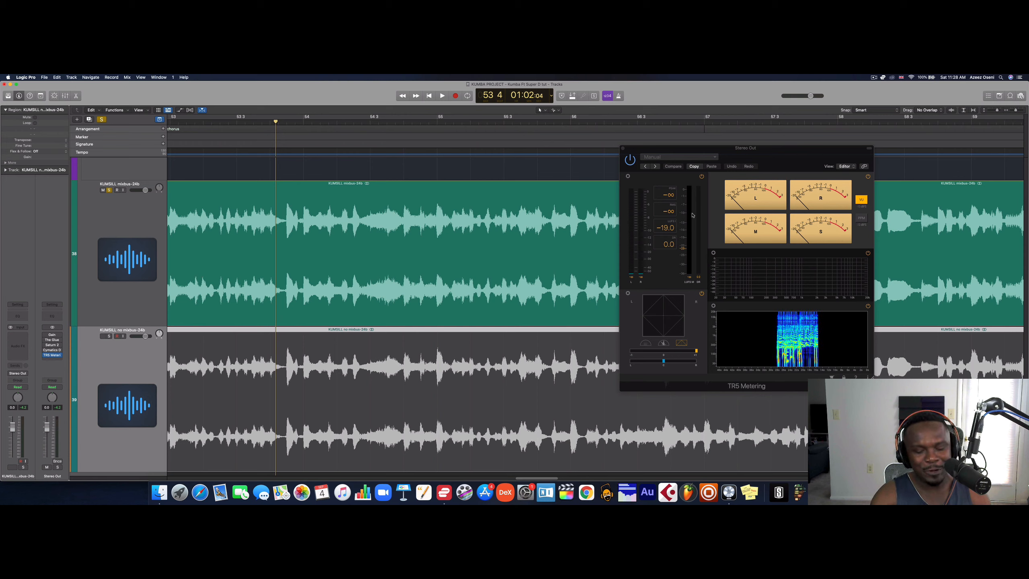
pyautogui.press('space')
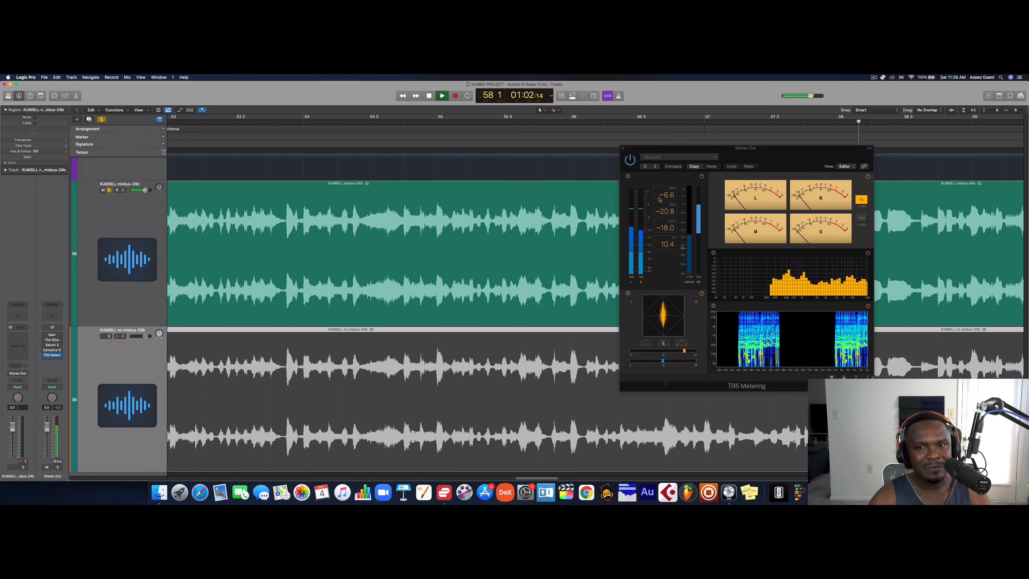
pyautogui.press('space')
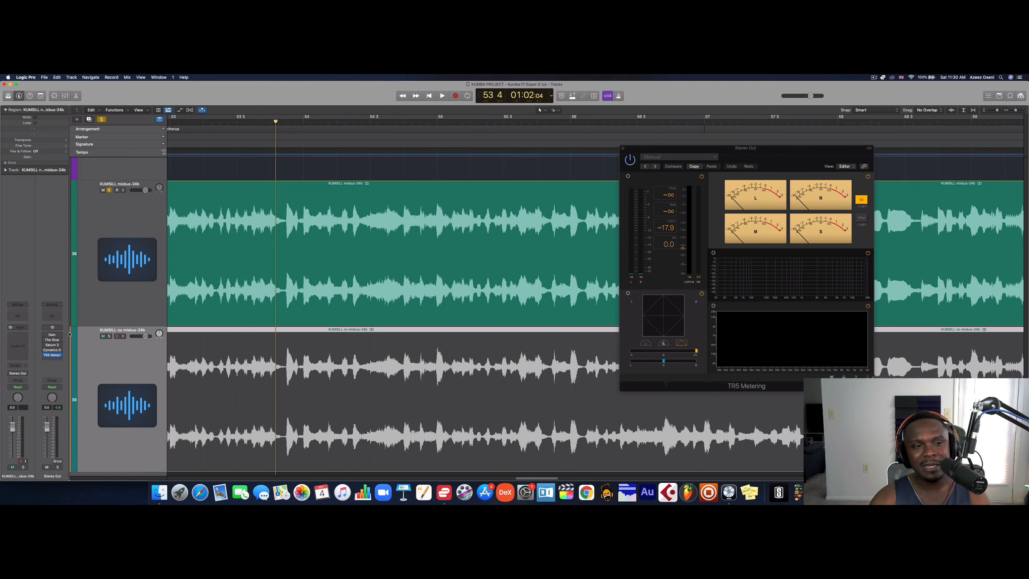
# Browse the Distortion/Saturation plug-ins offered as alternatives for the Saturn 2 slot on the Stereo Out channel.
pyautogui.click(59, 345)
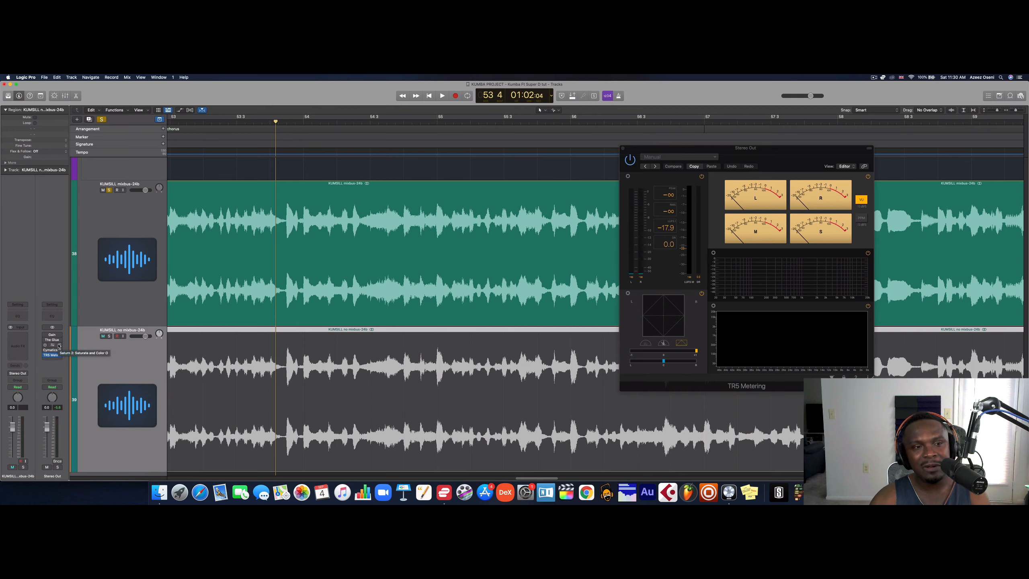
pyautogui.moveTo(85, 374)
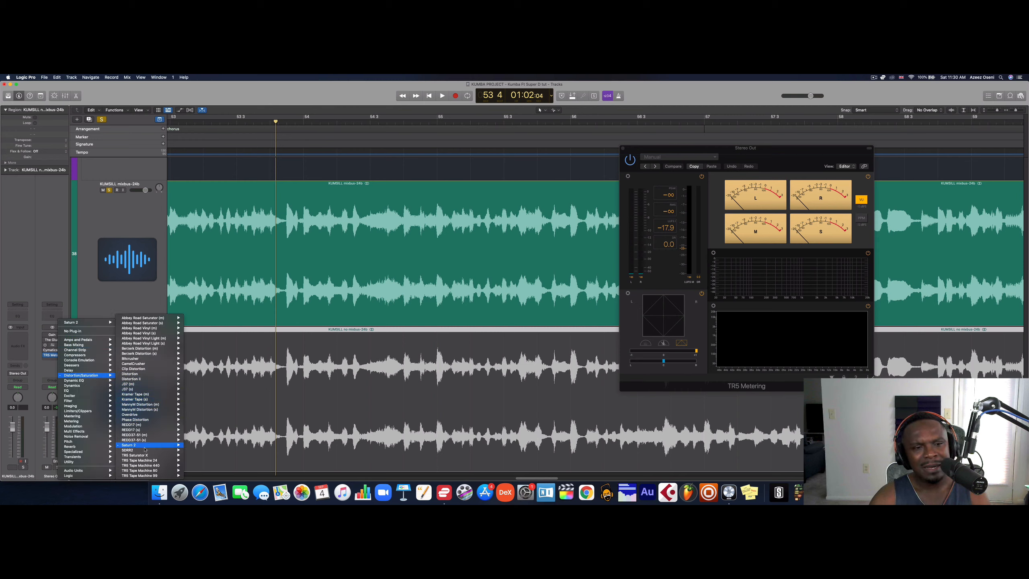
pyautogui.moveTo(134, 450)
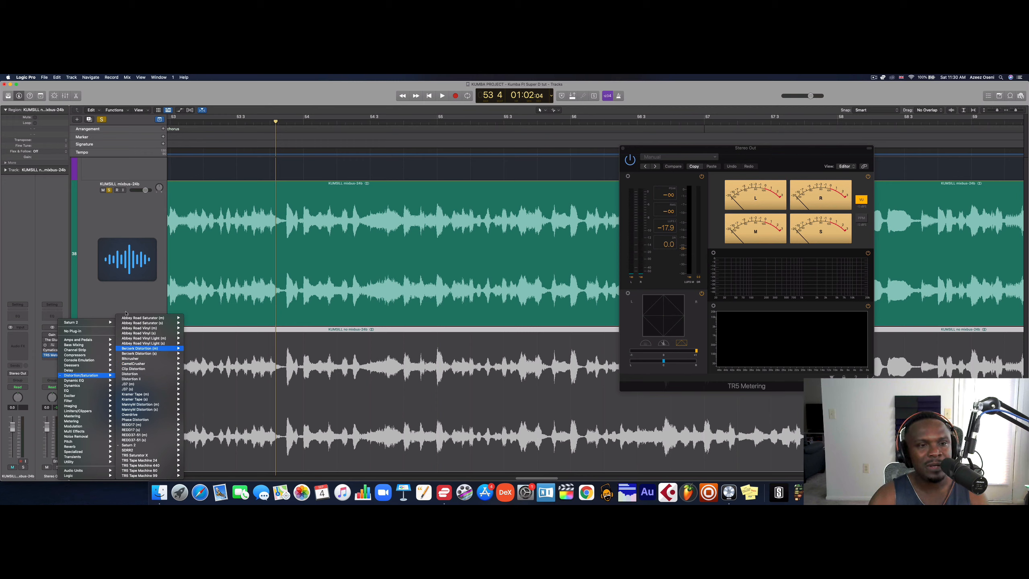
pyautogui.moveTo(138, 324)
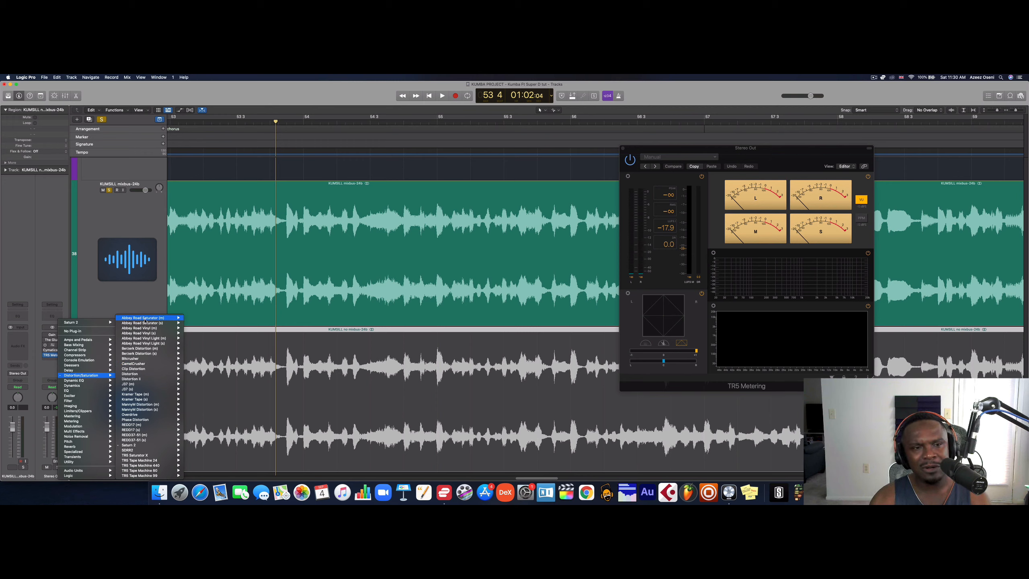
pyautogui.click(133, 298)
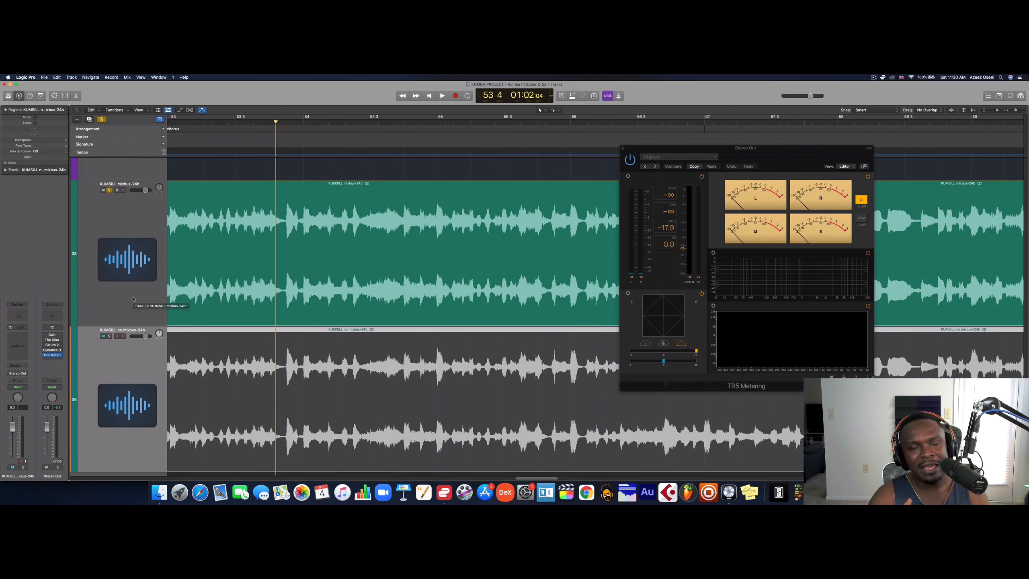
pyautogui.hotkey('ctrl', 'm')
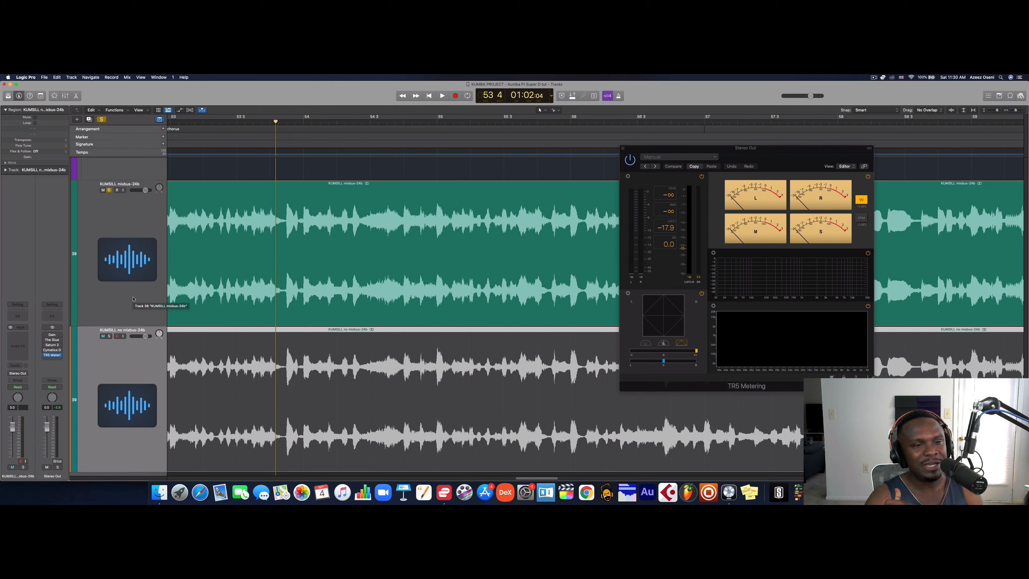
pyautogui.hotkey('ctrl', 'm')
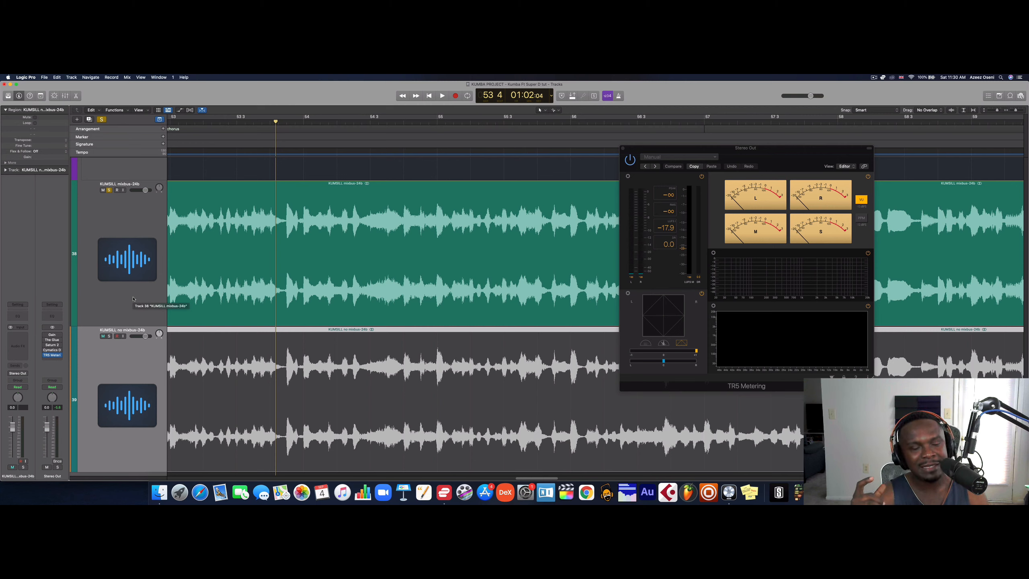
pyautogui.hotkey('ctrl', 'm')
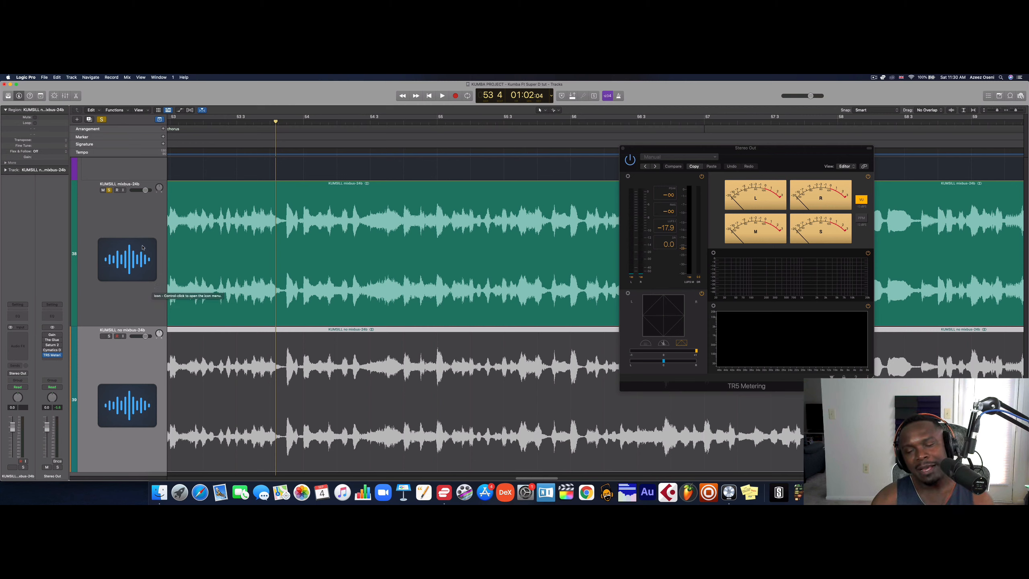